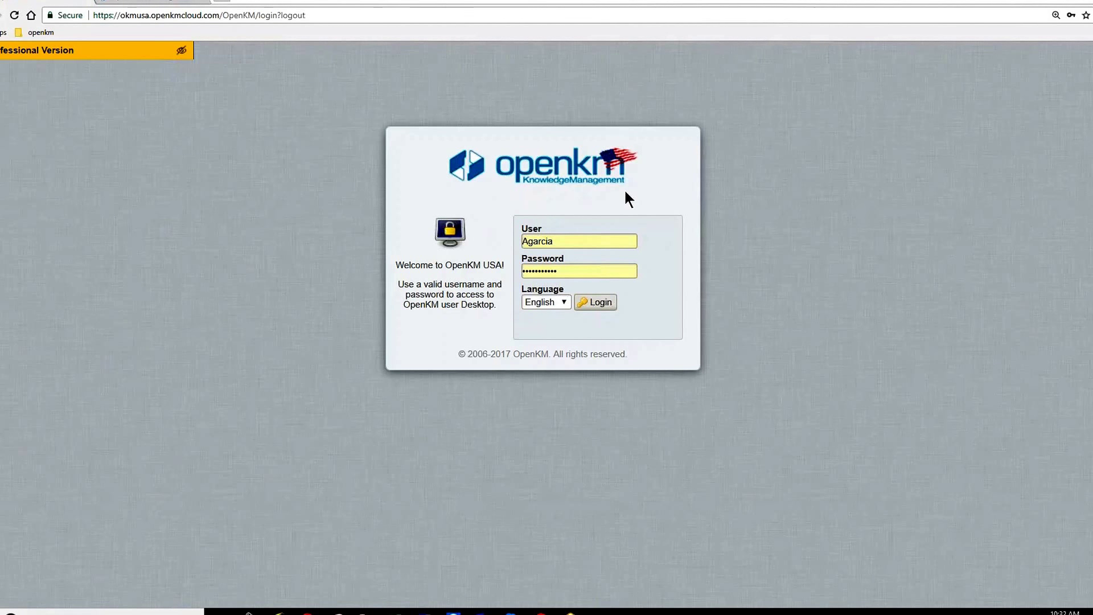
Step: Sign in to OpenKM with the prefilled credentials, keeping English as the language
{"action": "left_click", "coordinate": [564, 303]}
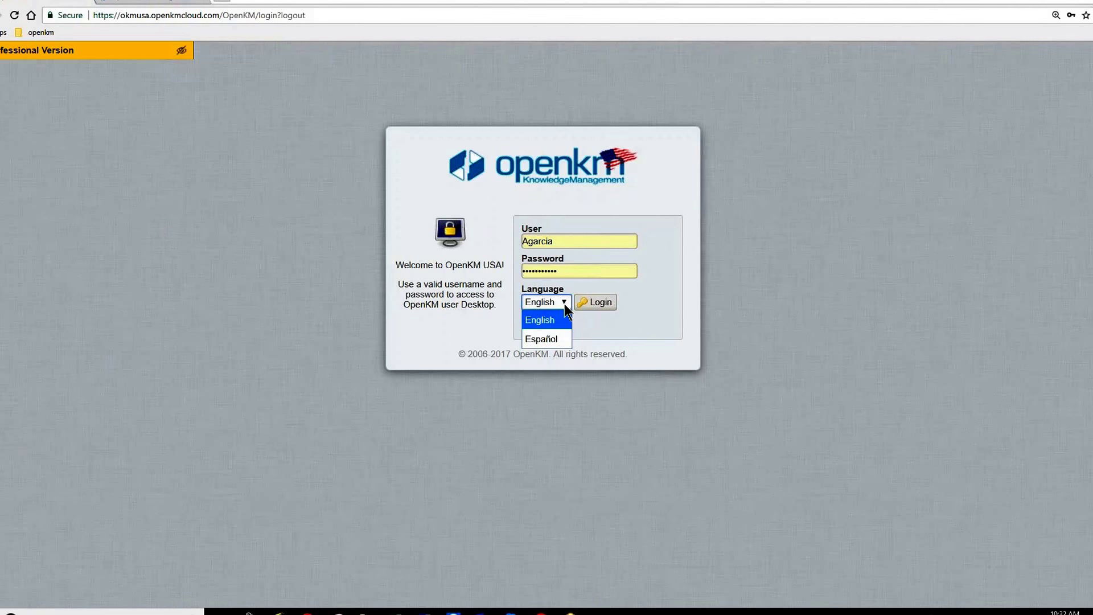
{"action": "left_click", "coordinate": [563, 302]}
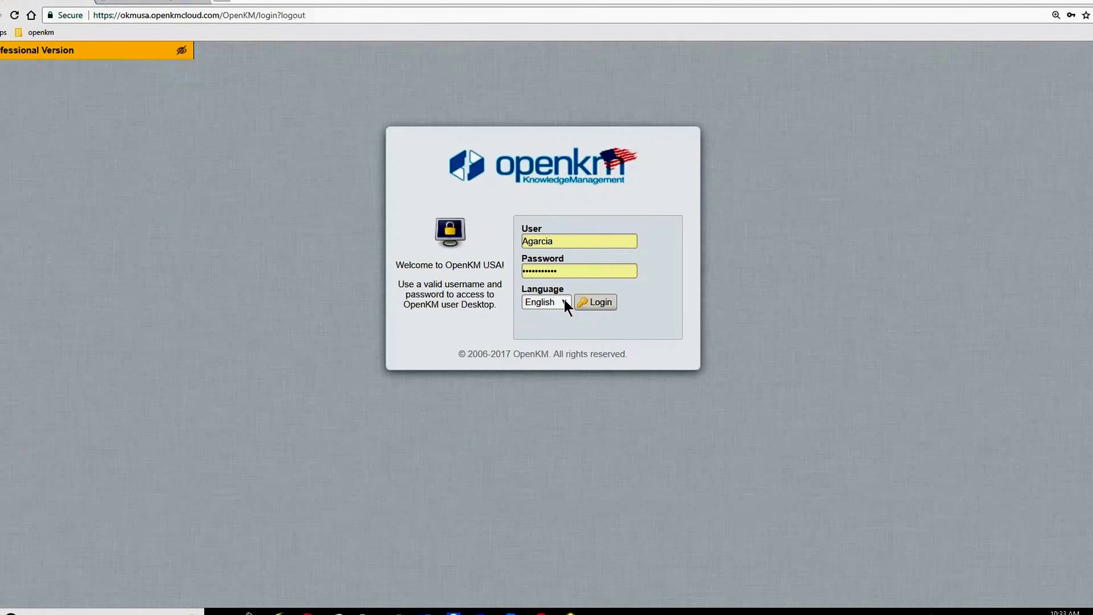
{"action": "left_click", "coordinate": [595, 306]}
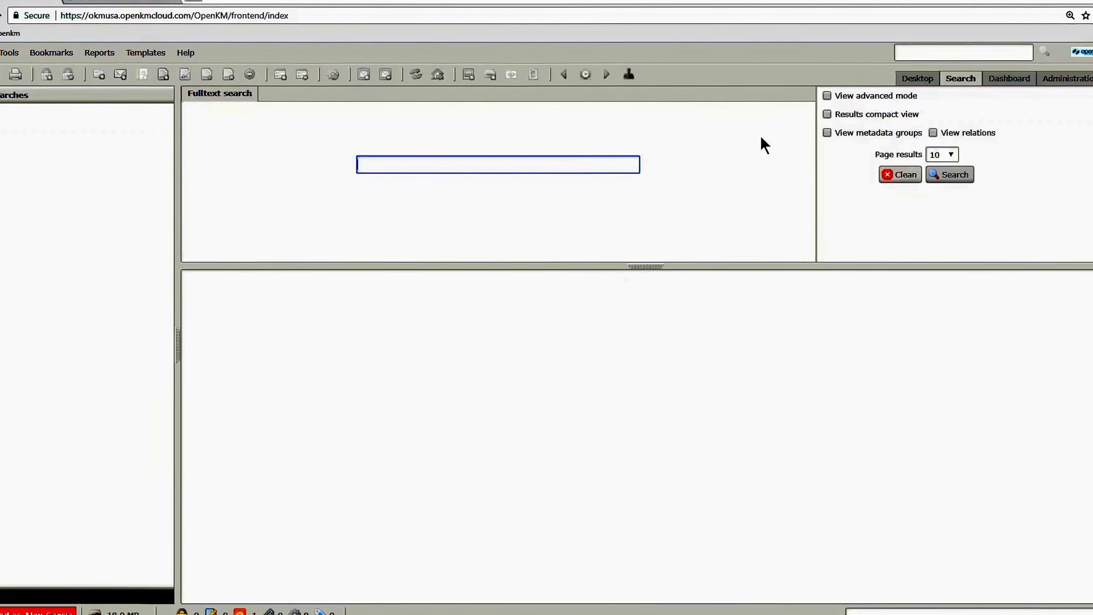
Step: Show and hide the advanced mode of the document search, and look through the dashboard and administration areas
{"action": "left_click", "coordinate": [828, 95]}
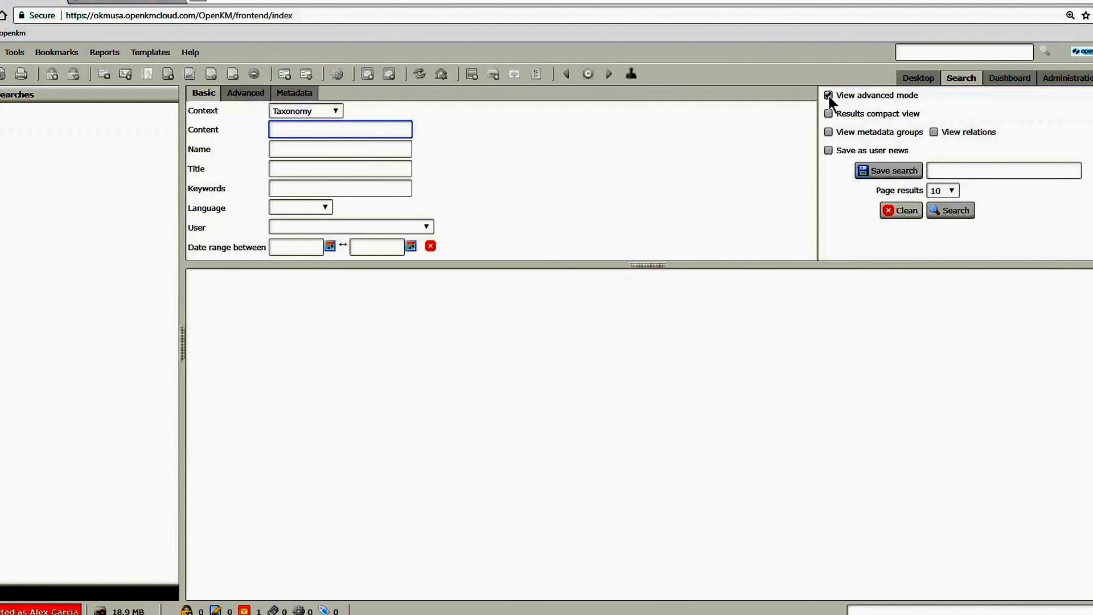
{"action": "left_click", "coordinate": [828, 95]}
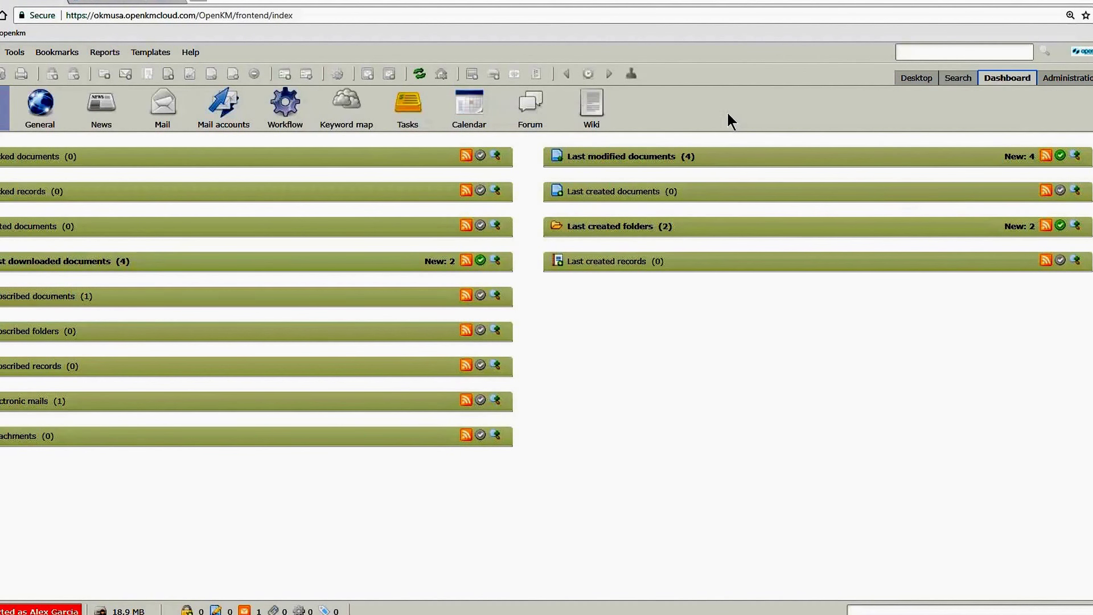
{"action": "left_click", "coordinate": [1051, 80]}
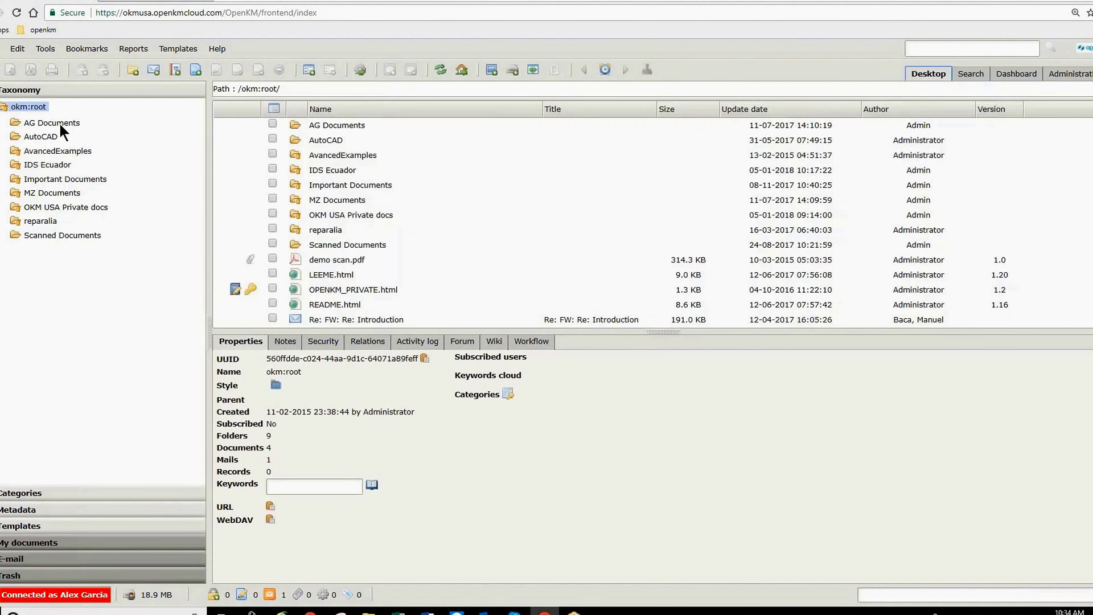
Step: Upload OpenKM-Overview-2017 ENG.pdf from the desktop into the AG Documents folder
{"action": "left_click", "coordinate": [60, 122]}
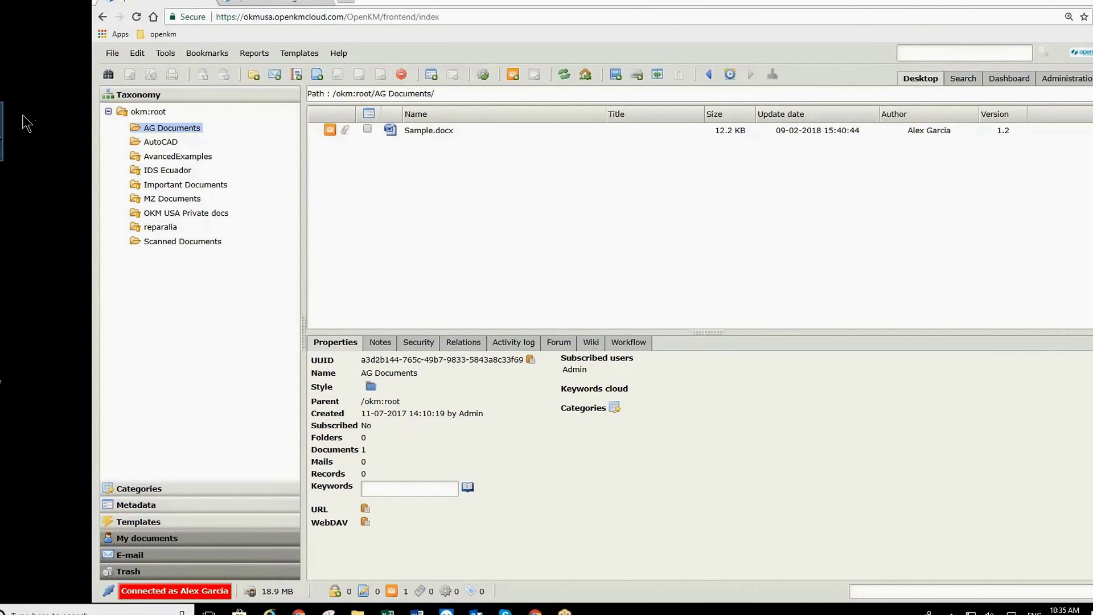
{"action": "left_click_drag", "start_coordinate": [2, 125], "coordinate": [491, 223]}
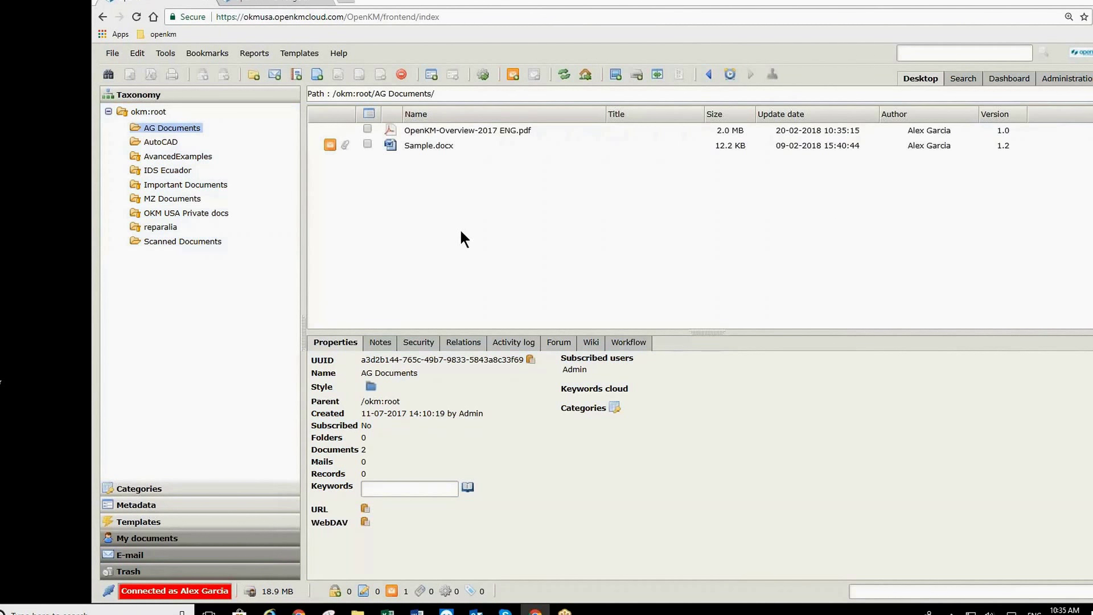
{"action": "left_click_drag", "start_coordinate": [38, 100], "coordinate": [2, 241]}
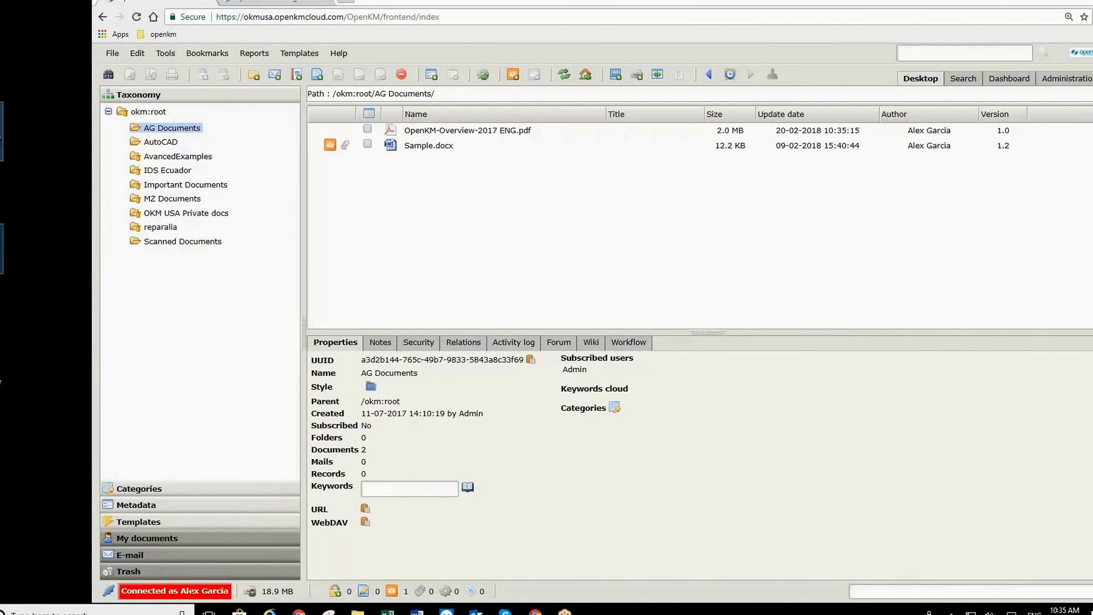
{"action": "left_click", "coordinate": [64, 186]}
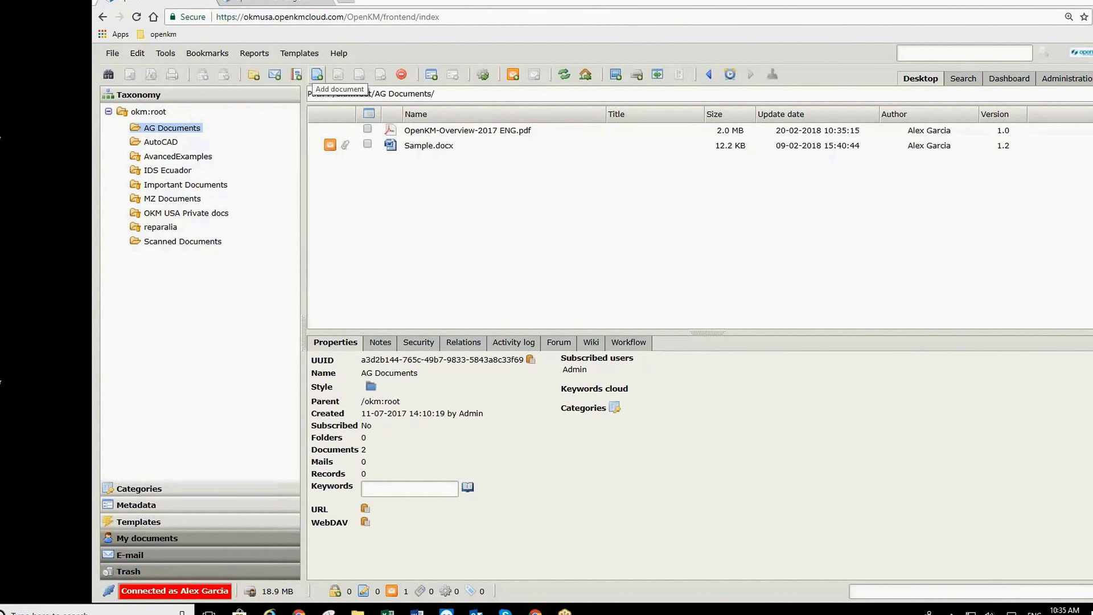
Step: Start adding a new document to AG Documents, and toggle the Import Documents from ZIP option on and off
{"action": "left_click", "coordinate": [317, 75]}
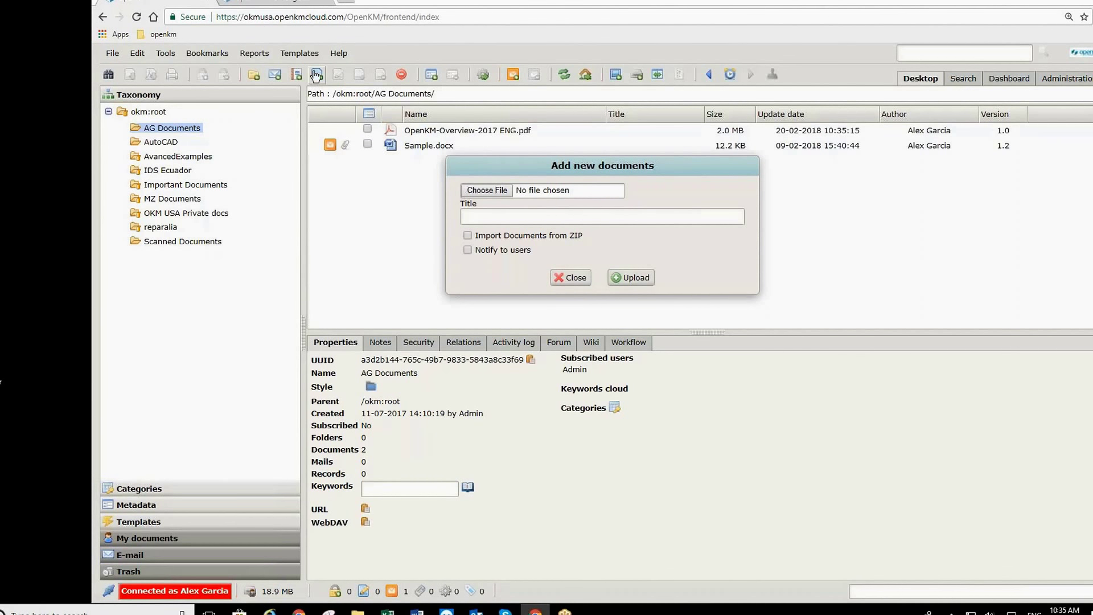
{"action": "left_click", "coordinate": [467, 236]}
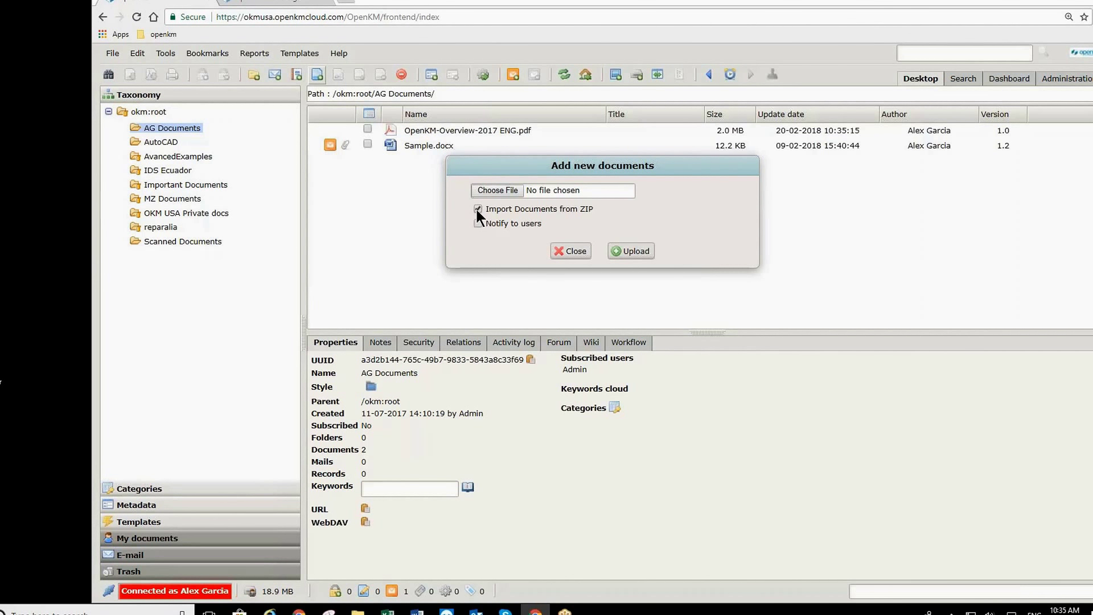
{"action": "left_click", "coordinate": [477, 210]}
Step: Turn on Notify to users for the new document and add the signed-in user's account to the users to notify
{"action": "left_click", "coordinate": [468, 249]}
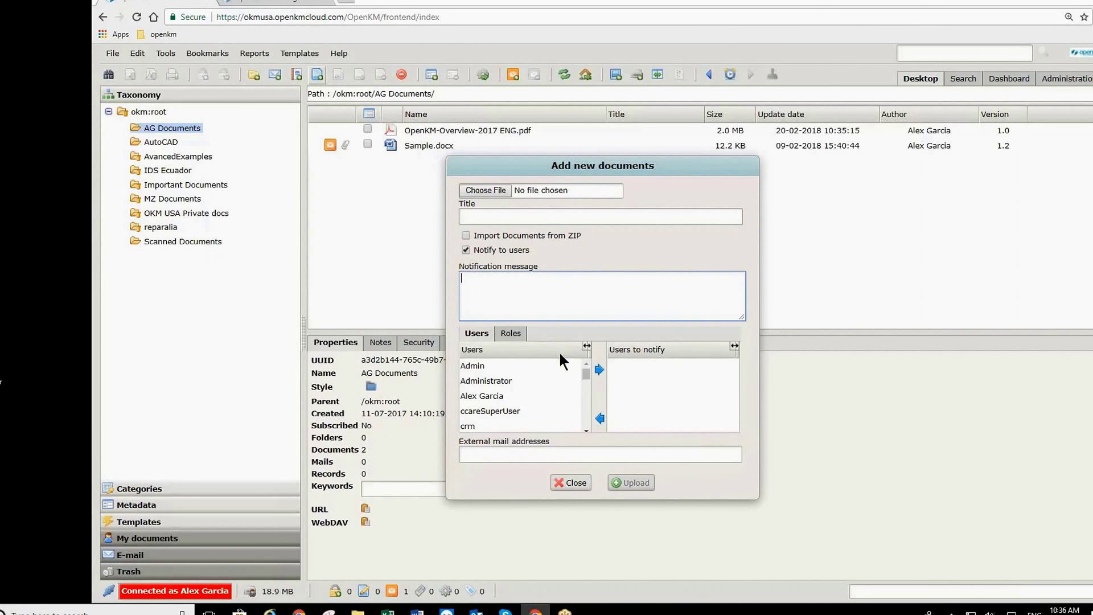
{"action": "left_click", "coordinate": [529, 394]}
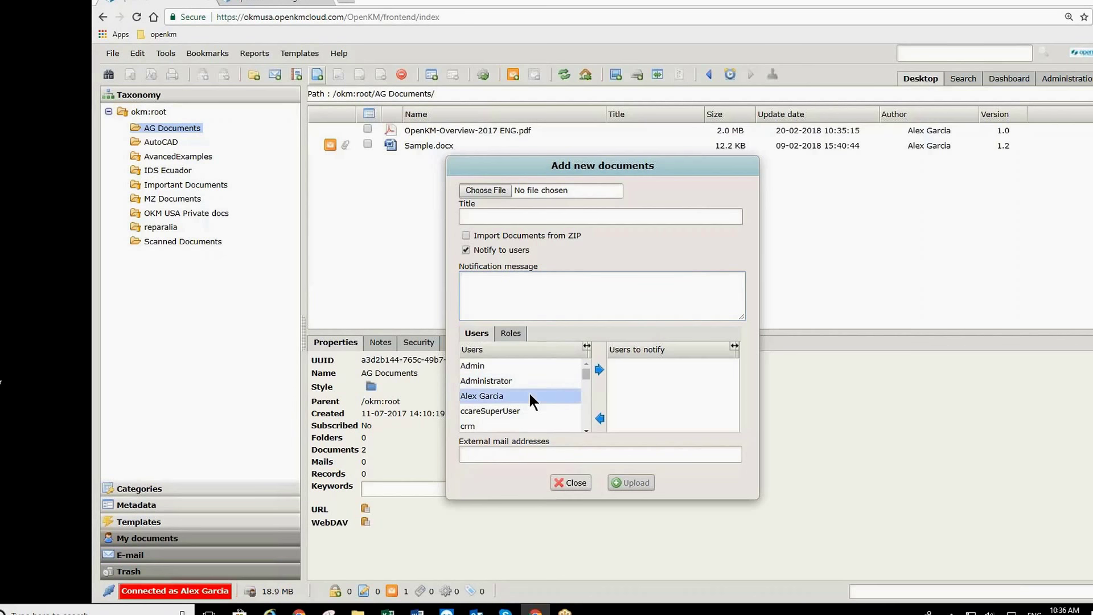
{"action": "left_click", "coordinate": [598, 371]}
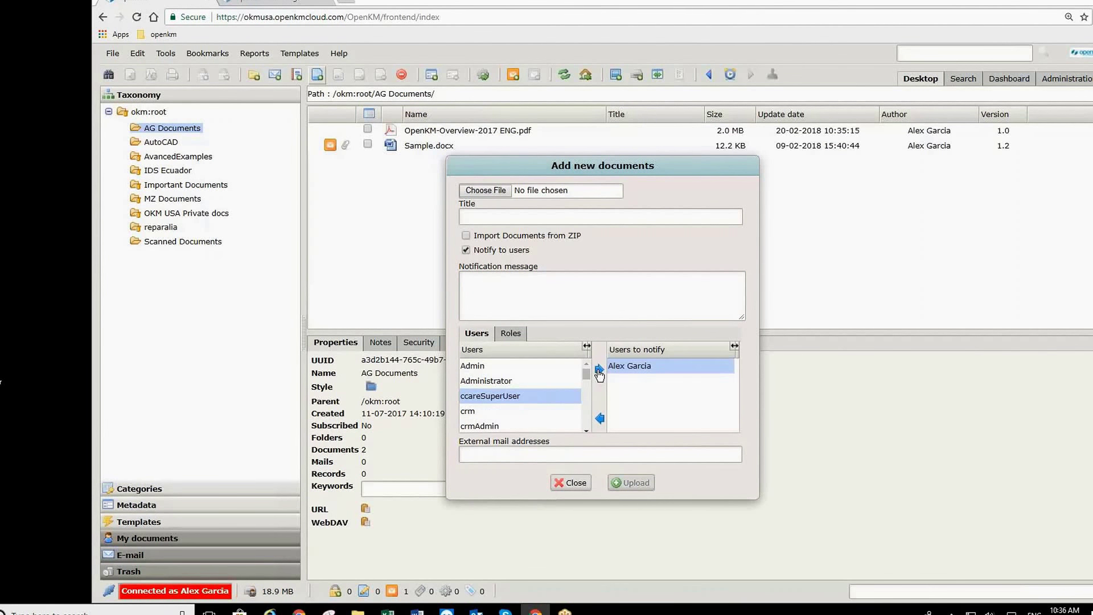
Step: Add ROLE_MANAGER to the roles to notify, and turn the Notify to users option off again
{"action": "left_click", "coordinate": [511, 335]}
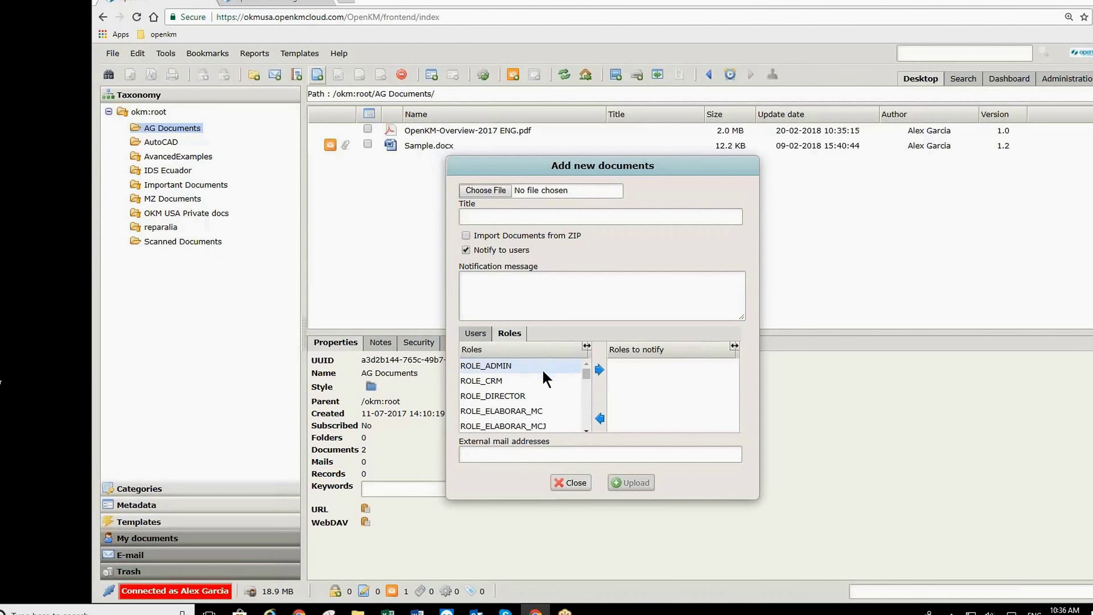
{"action": "scroll", "coordinate": [541, 367], "scroll_direction": "down", "scroll_amount": 2}
{"action": "scroll", "coordinate": [543, 373], "scroll_direction": "down", "scroll_amount": 5}
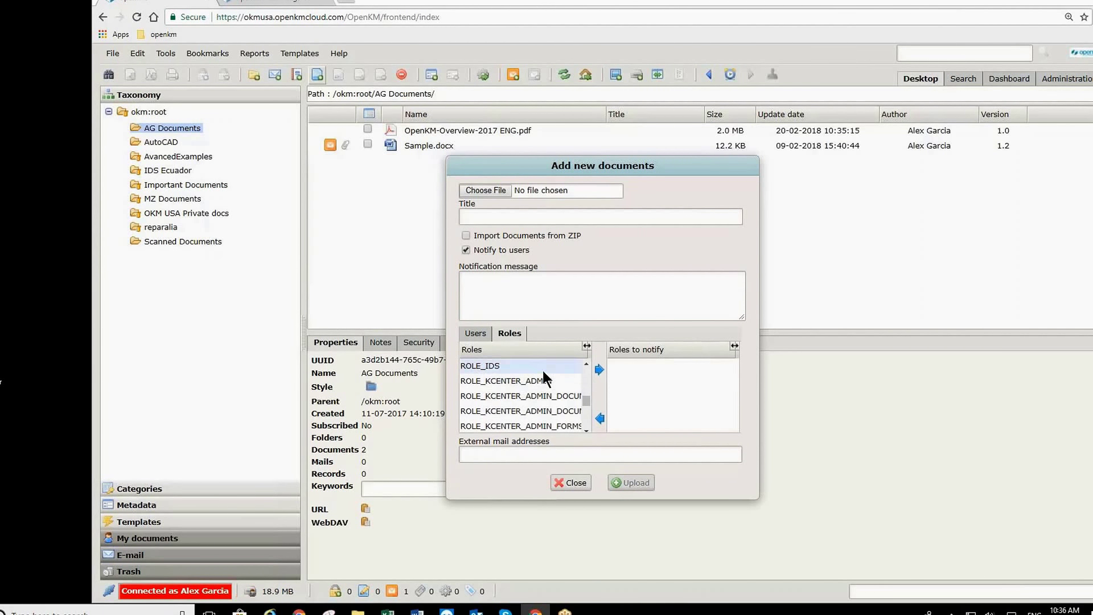
{"action": "scroll", "coordinate": [541, 378], "scroll_direction": "down", "scroll_amount": 2}
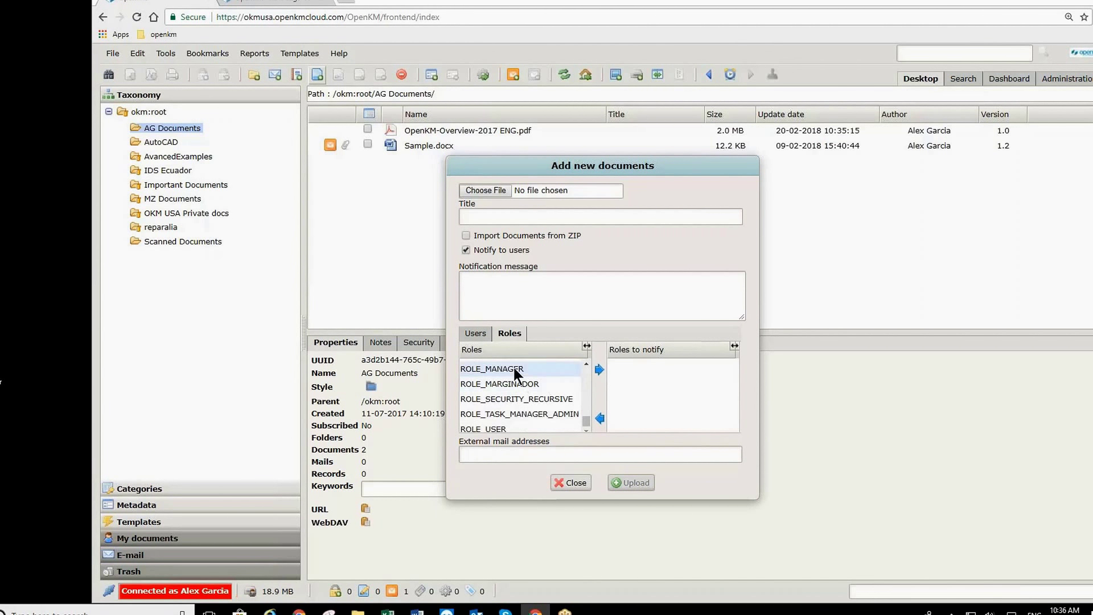
{"action": "left_click", "coordinate": [599, 369]}
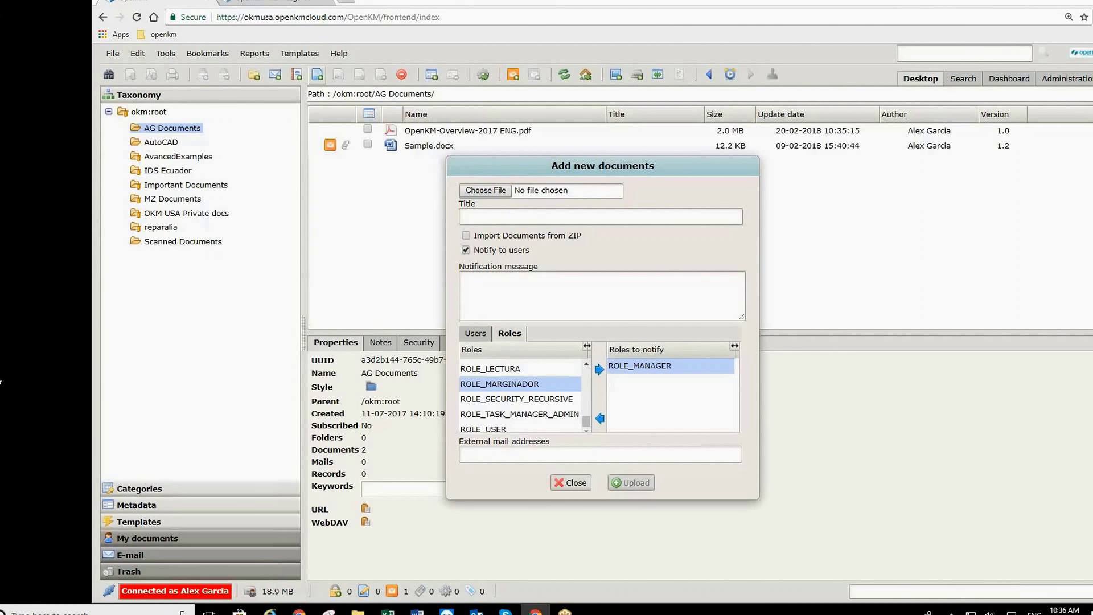
{"action": "left_click", "coordinate": [466, 250]}
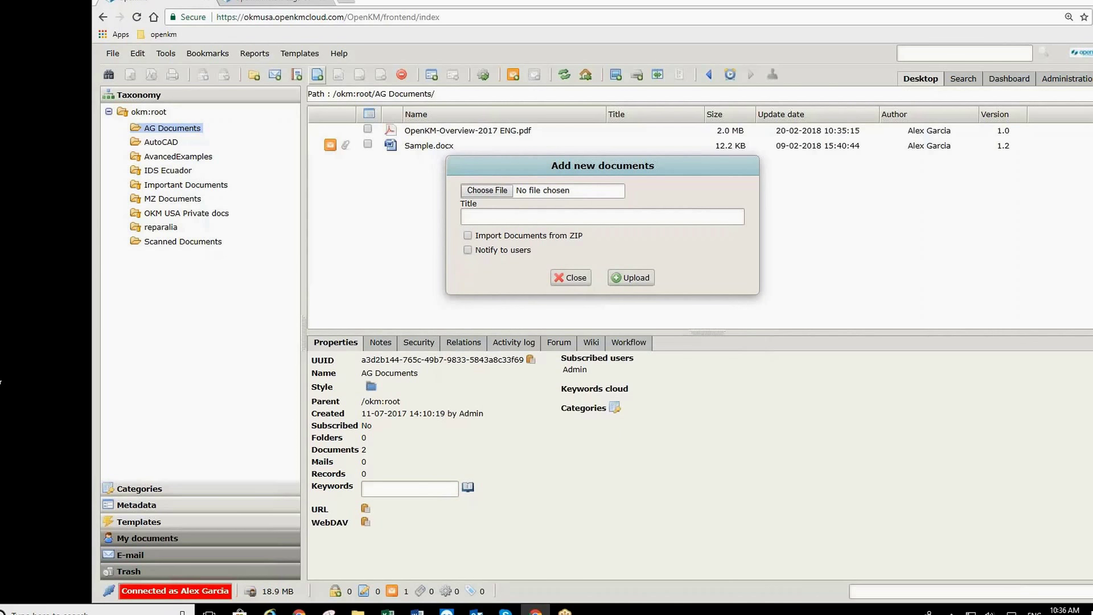
Step: Upload the OpenKM flyer file from the desktop to AG Documents without a title, and close the upload dialog
{"action": "left_click", "coordinate": [504, 191]}
{"action": "left_click", "coordinate": [365, 75]}
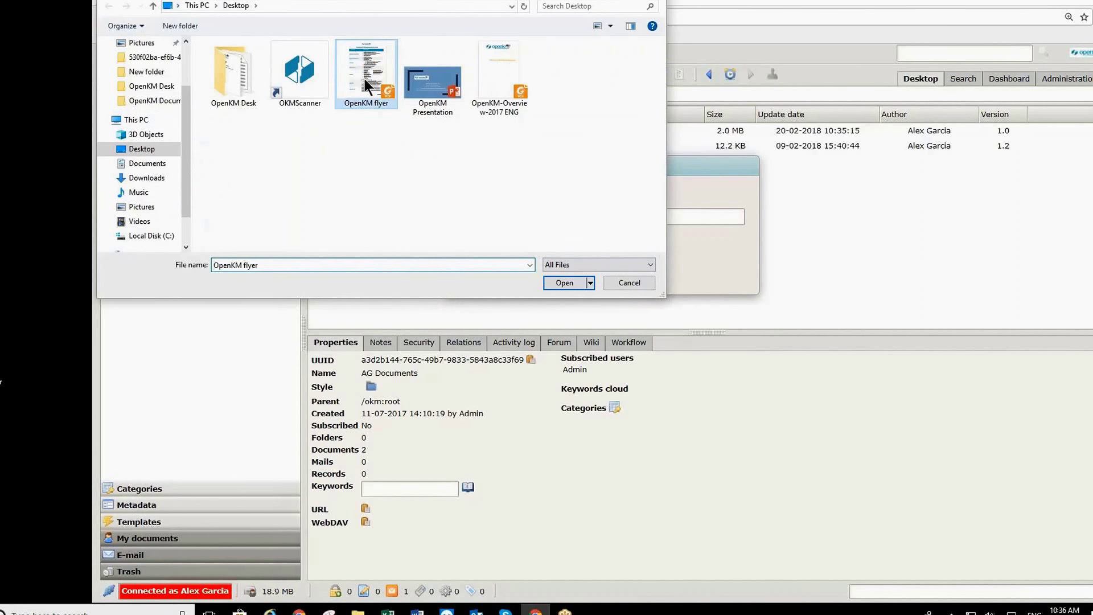
{"action": "left_click", "coordinate": [569, 283]}
{"action": "left_click", "coordinate": [625, 280]}
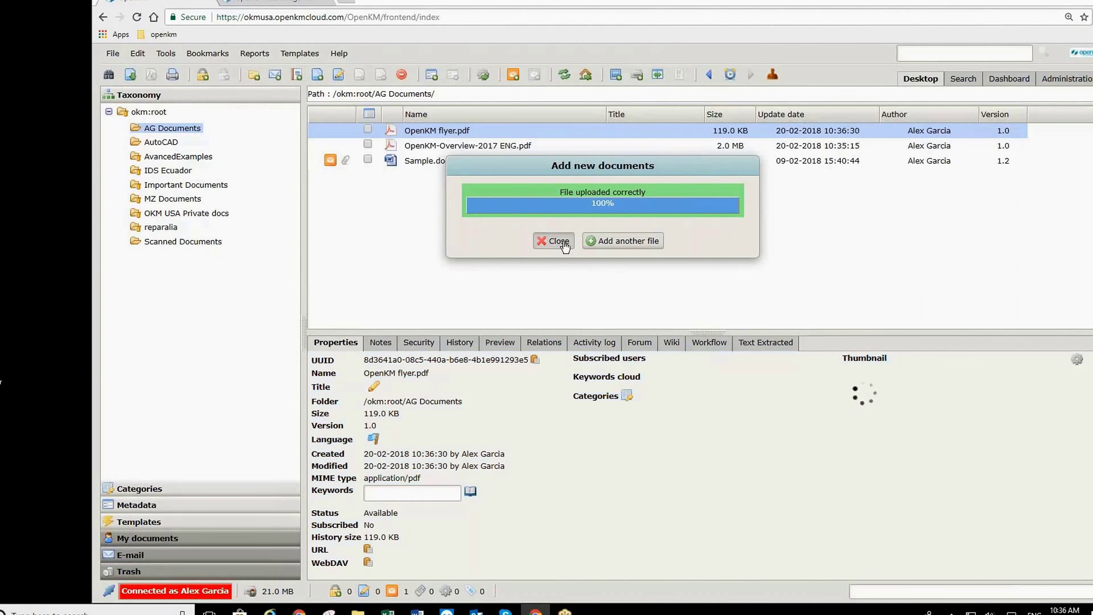
{"action": "left_click", "coordinate": [555, 241]}
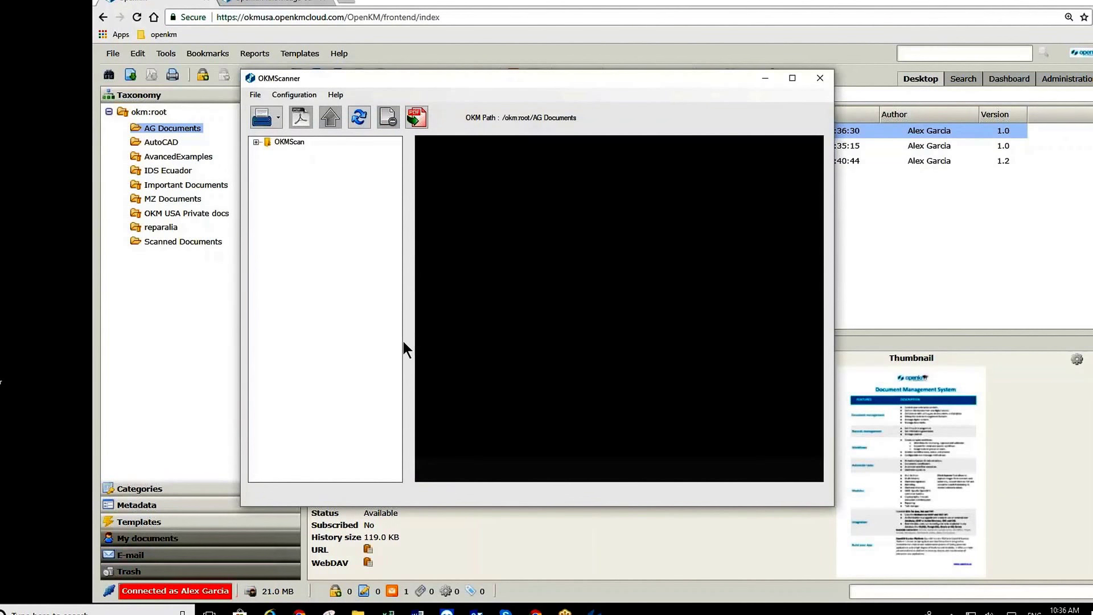
Step: In OKMScanner, scan the two-page document for the AG Documents path
{"action": "left_click", "coordinate": [256, 141]}
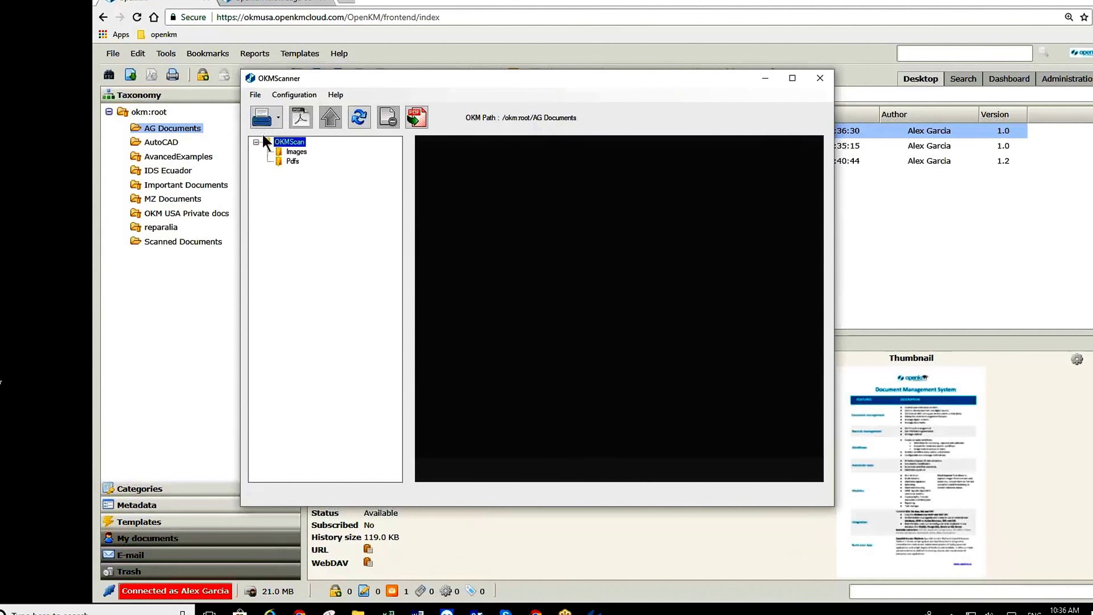
{"action": "left_click", "coordinate": [264, 120]}
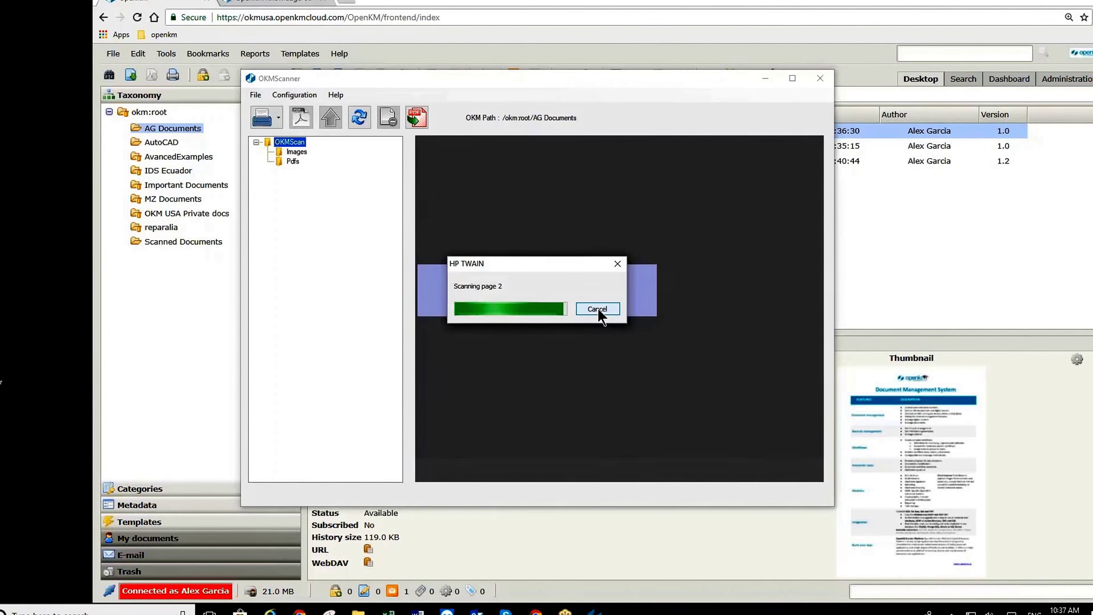
{"action": "left_click", "coordinate": [553, 330]}
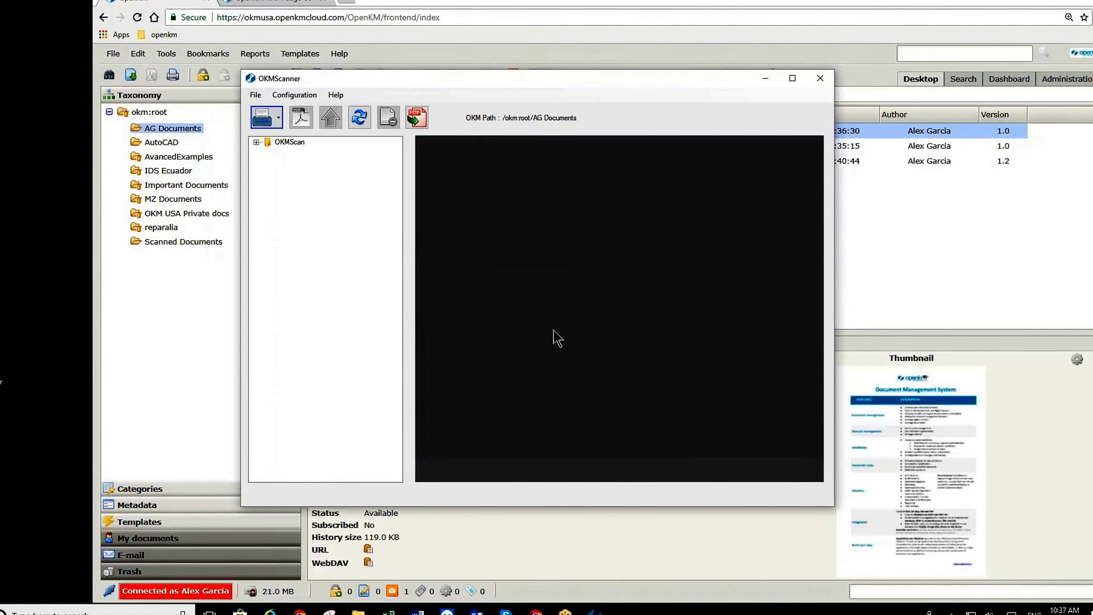
Step: Preview Scanned-000001.jpg and Scanned-000002.jpg in the 2018-02-20 images folder
{"action": "left_click", "coordinate": [256, 142]}
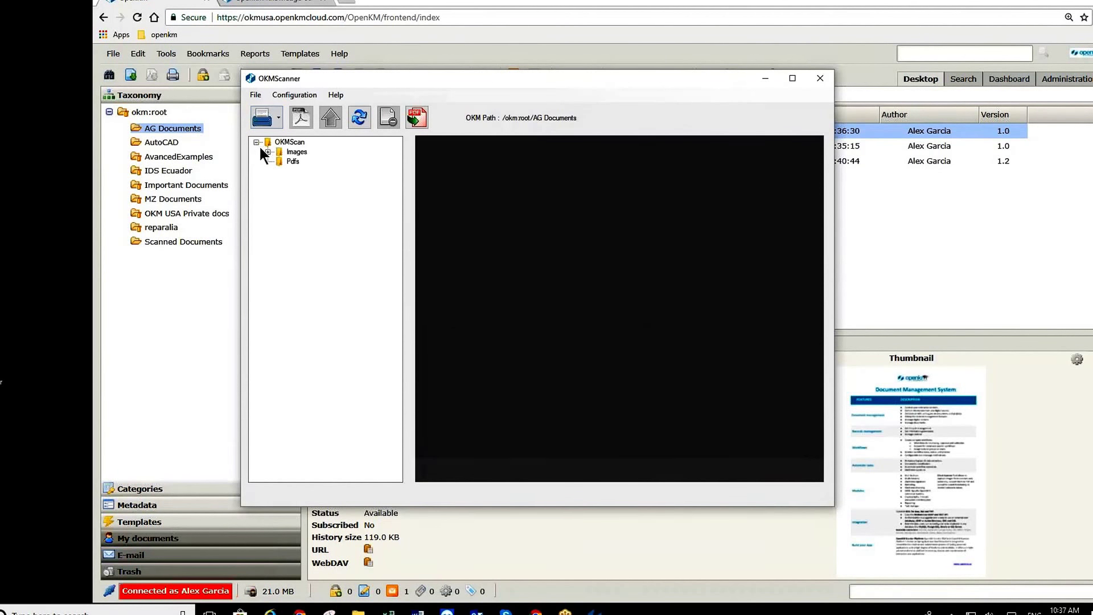
{"action": "left_click", "coordinate": [268, 152]}
{"action": "left_click", "coordinate": [278, 161]}
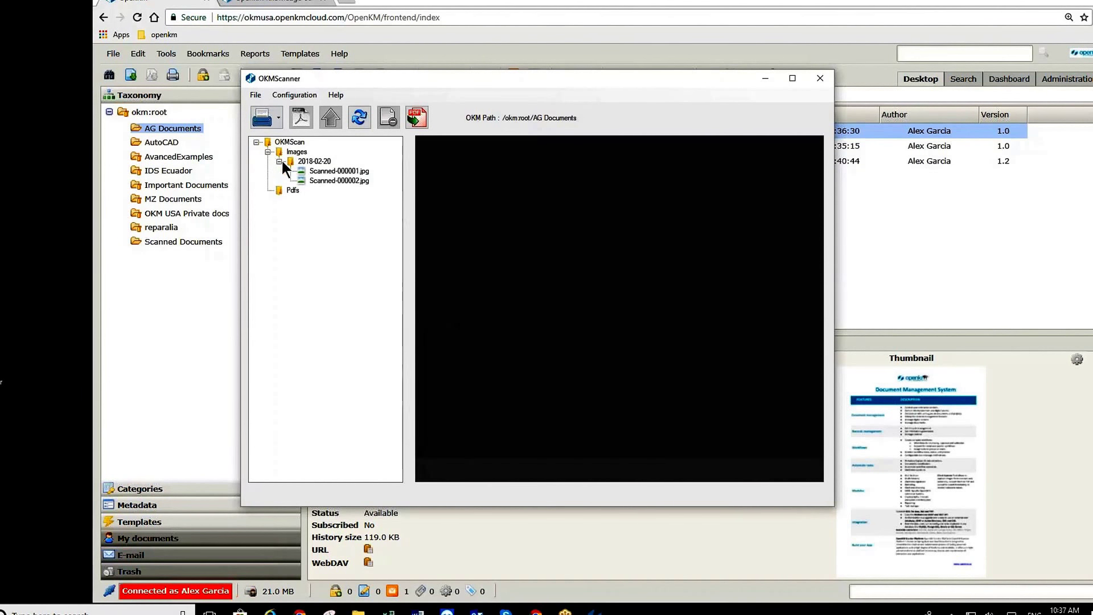
{"action": "left_click", "coordinate": [302, 171]}
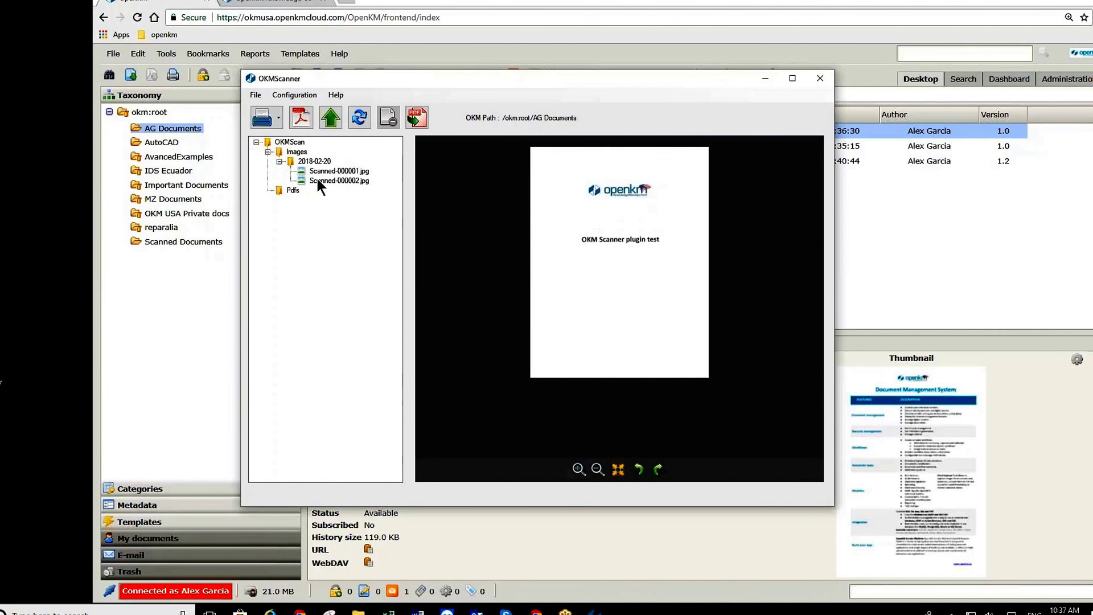
{"action": "left_click", "coordinate": [318, 180]}
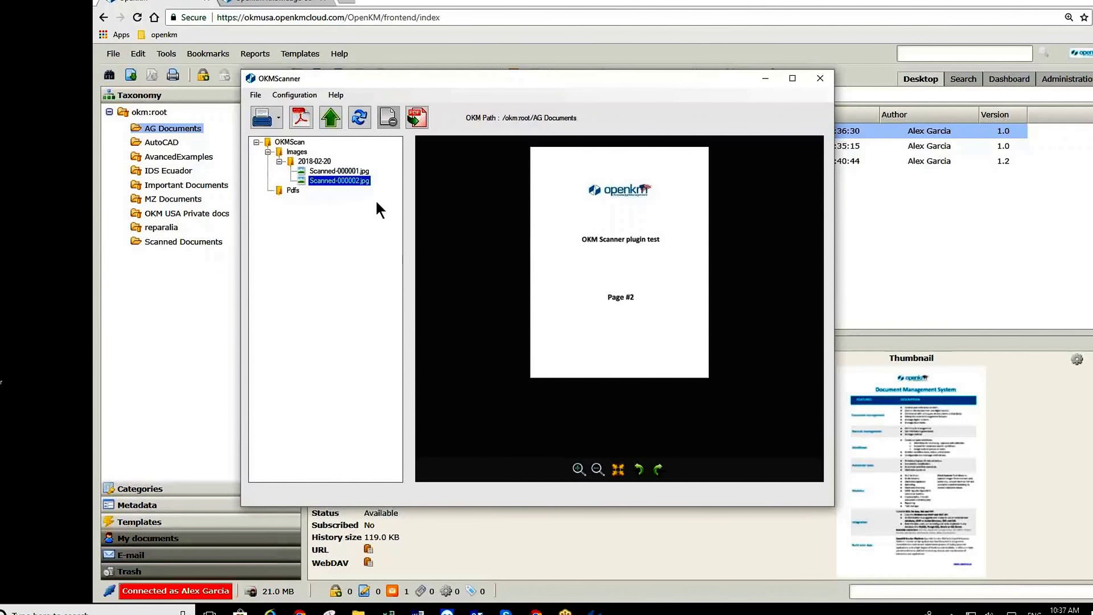
Step: Convert the scanned image Scanned-000001.jpg to a PDF
{"action": "left_click", "coordinate": [345, 171]}
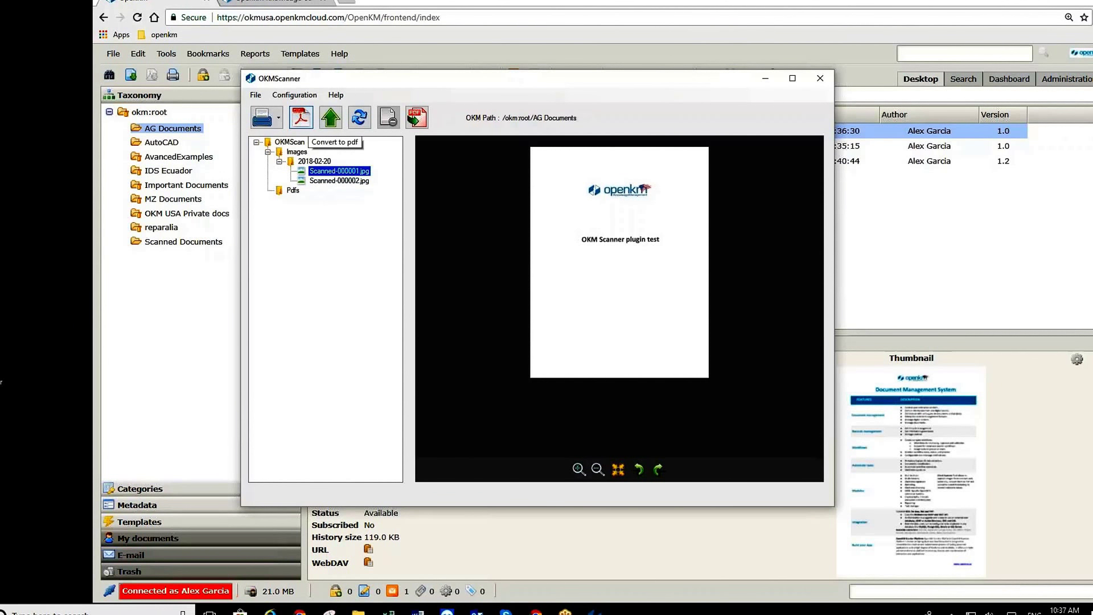
{"action": "left_click", "coordinate": [301, 118]}
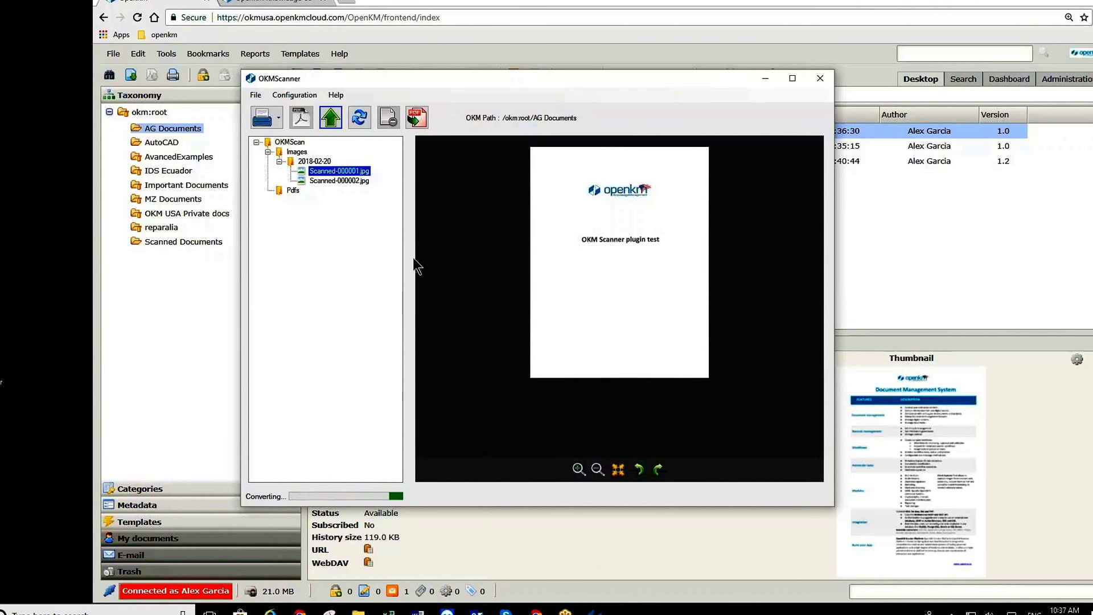
{"action": "left_click", "coordinate": [552, 325]}
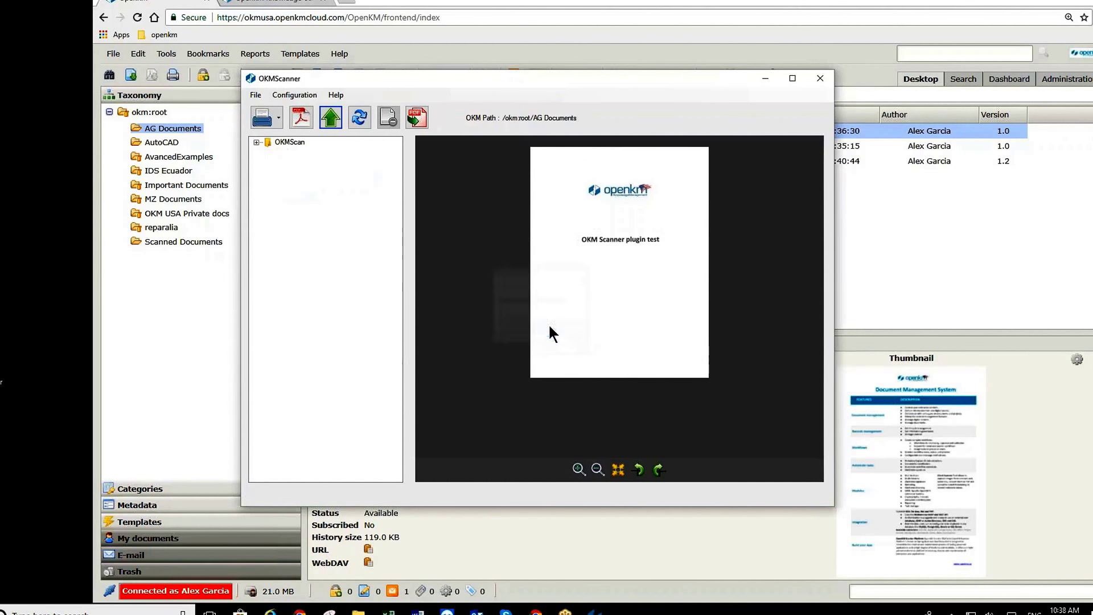
Step: Preview OKMPdf-000001.pdf in the 2018-02-20 folder of Pdfs
{"action": "left_click", "coordinate": [256, 142]}
{"action": "left_click", "coordinate": [268, 161]}
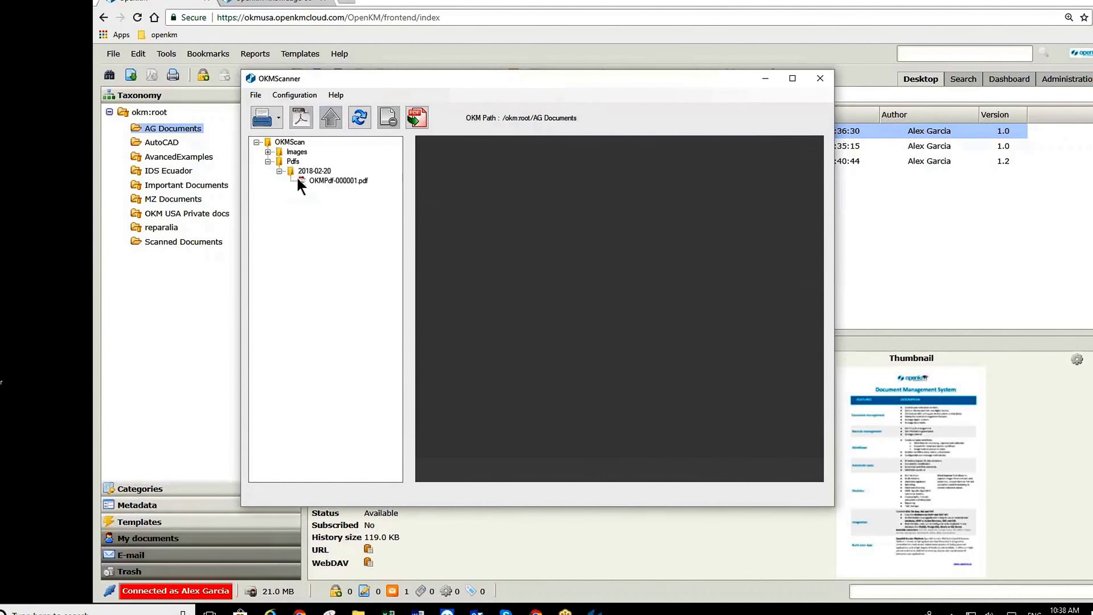
{"action": "left_click", "coordinate": [298, 178]}
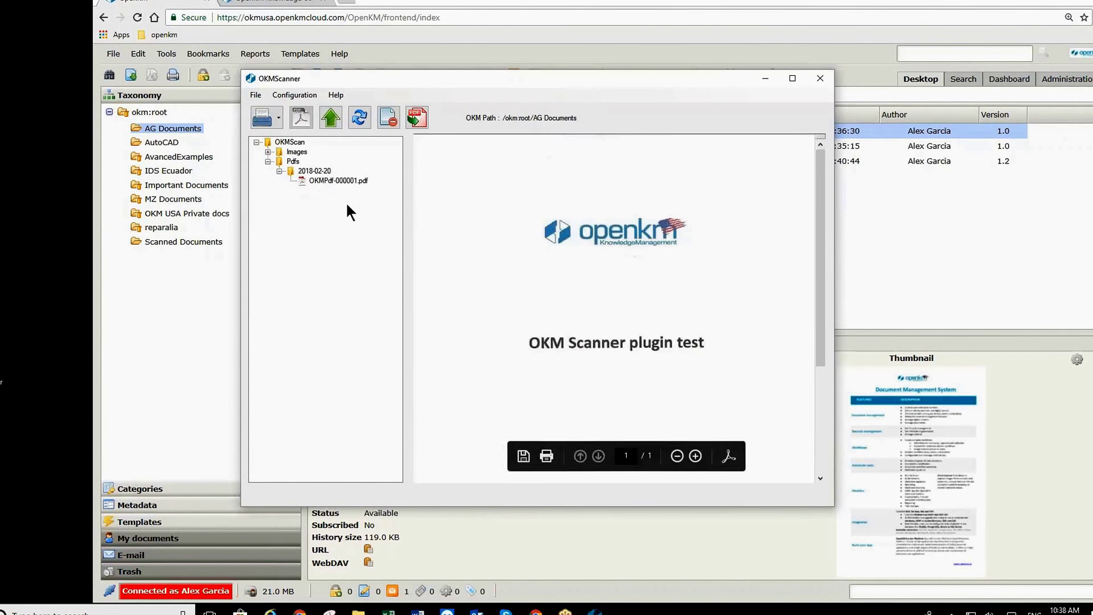
Step: Upload Scanned-000001.jpg, Scanned-000002.jpg and OKMPdf-000001.pdf from OKMScanner to the AG Documents path
{"action": "left_click", "coordinate": [267, 152]}
{"action": "left_click", "coordinate": [280, 162]}
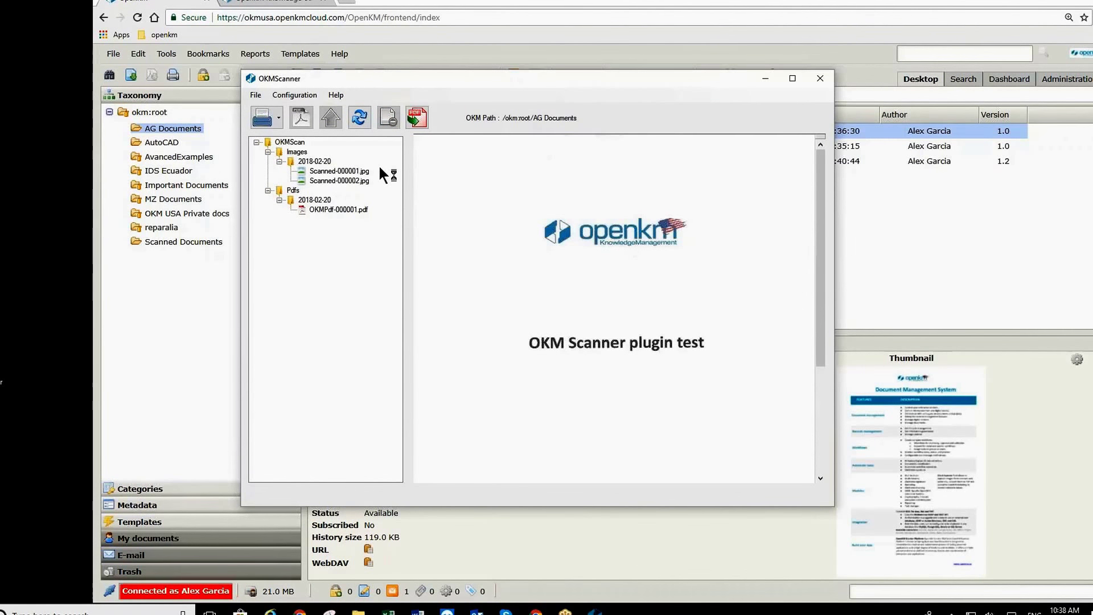
{"action": "left_click", "coordinate": [353, 170]}
{"action": "left_click", "coordinate": [354, 178], "text": "ctrl"}
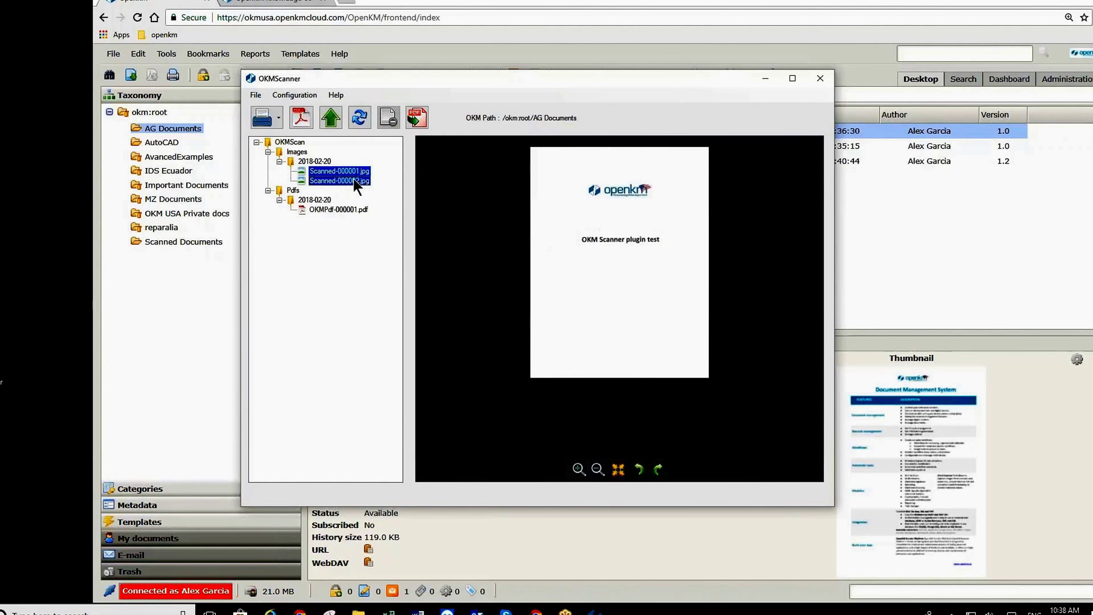
{"action": "left_click", "coordinate": [347, 209], "text": "ctrl"}
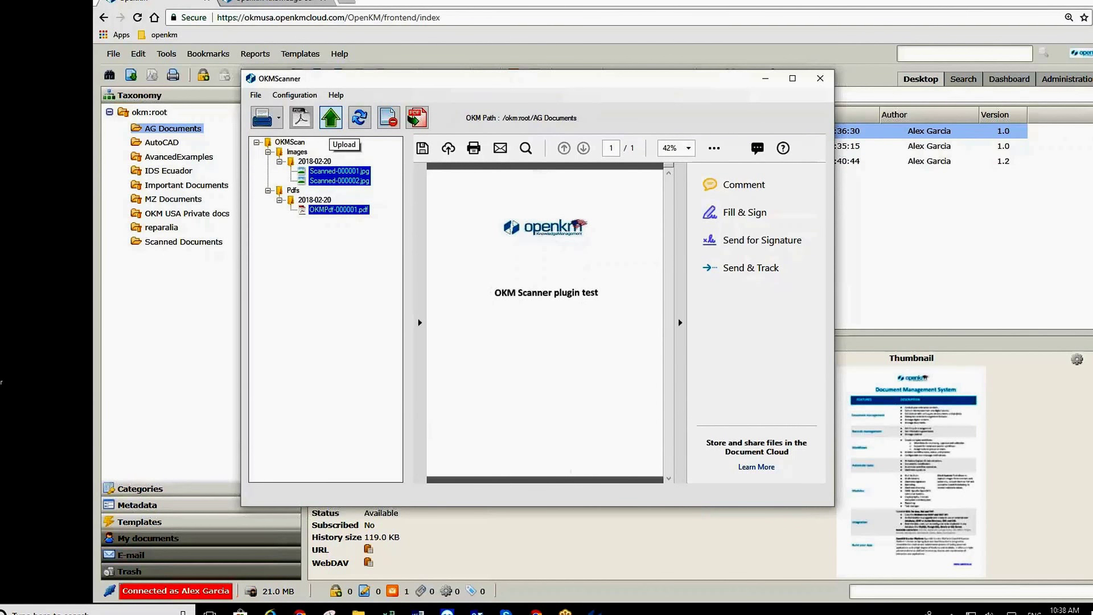
{"action": "left_click", "coordinate": [331, 118]}
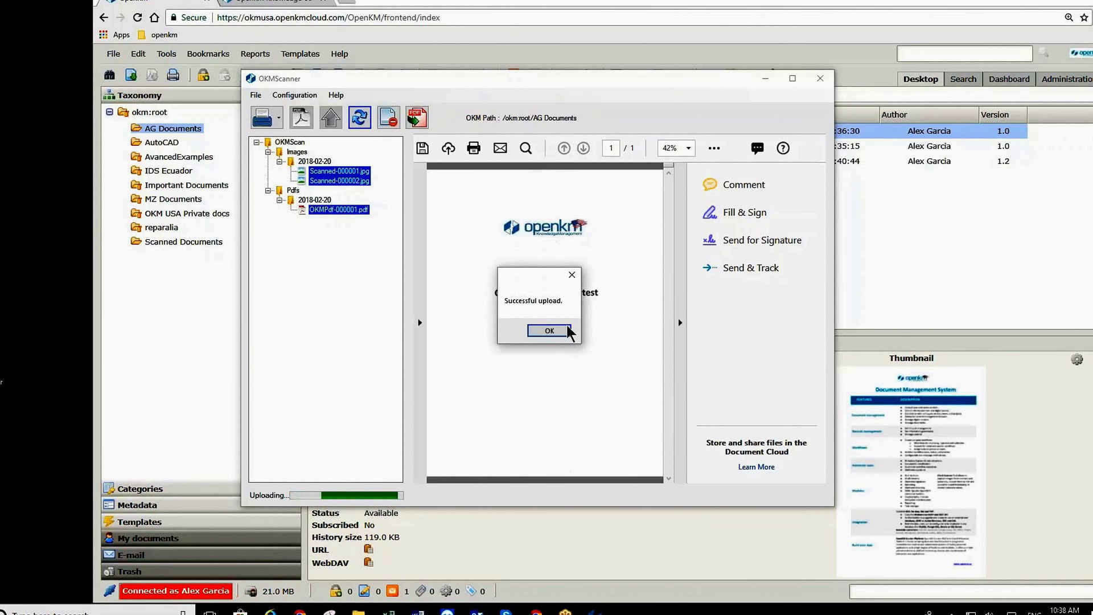
{"action": "left_click", "coordinate": [567, 329]}
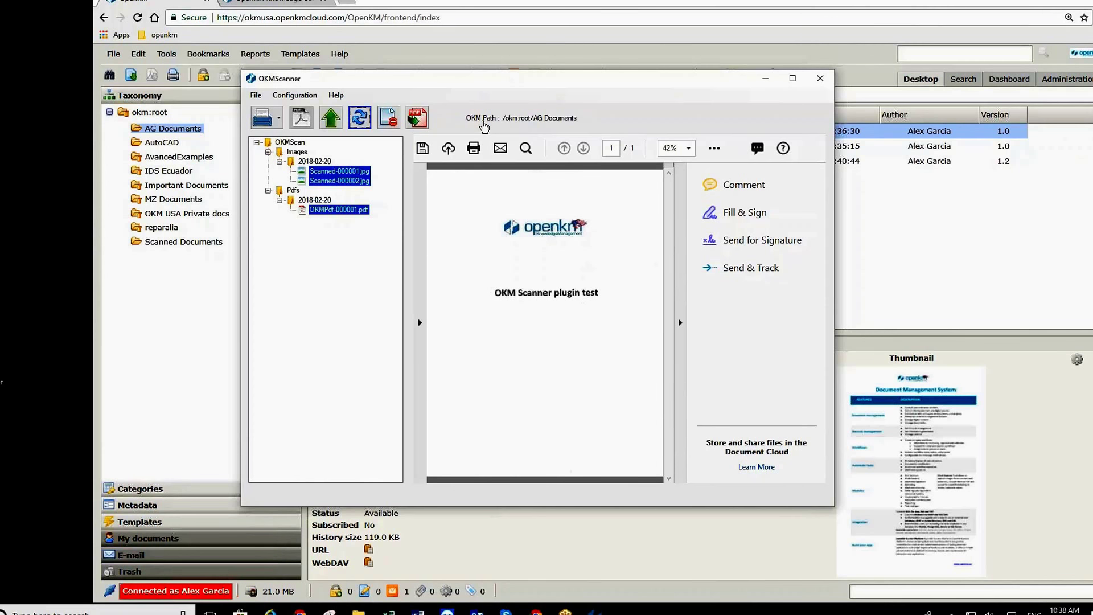
Step: Examine the destination folders and context options available for the OKM path, keeping the current path
{"action": "left_click", "coordinate": [484, 122]}
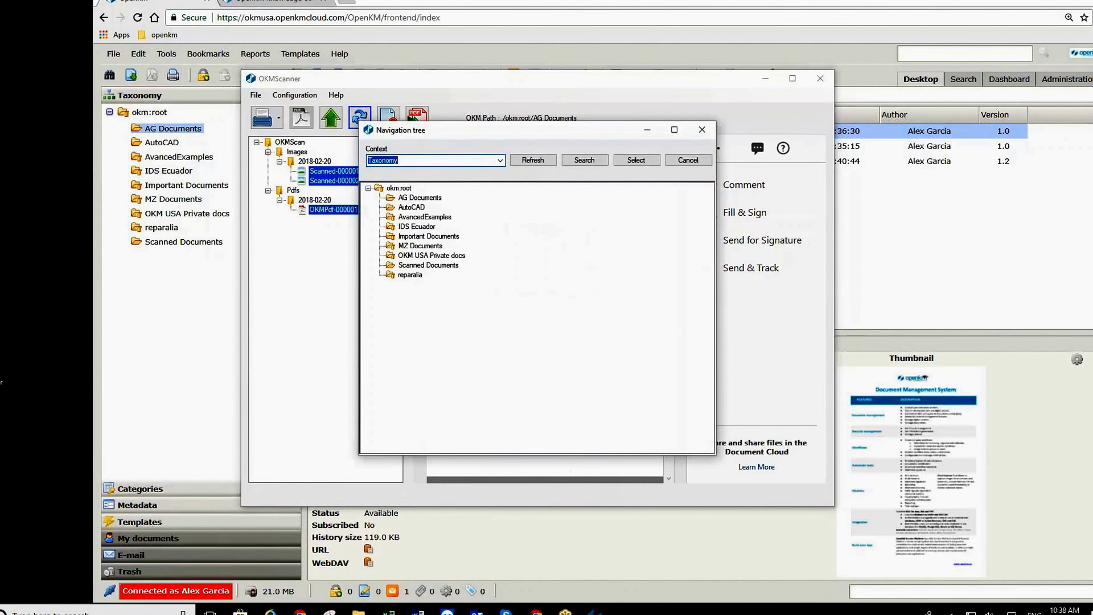
{"action": "left_click", "coordinate": [498, 160]}
{"action": "left_click", "coordinate": [498, 159]}
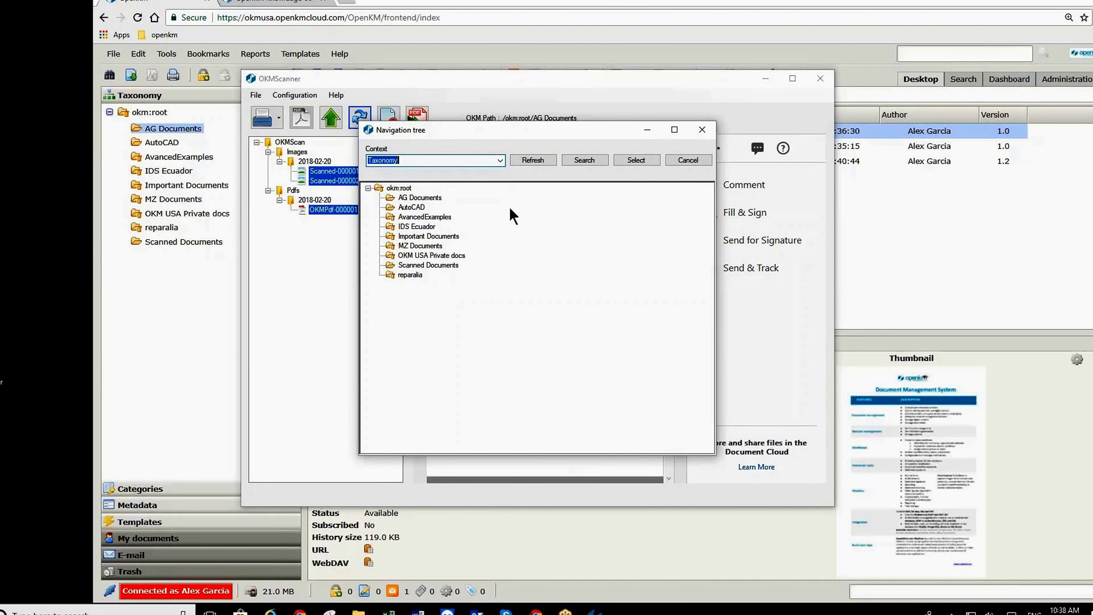
{"action": "left_click", "coordinate": [500, 160]}
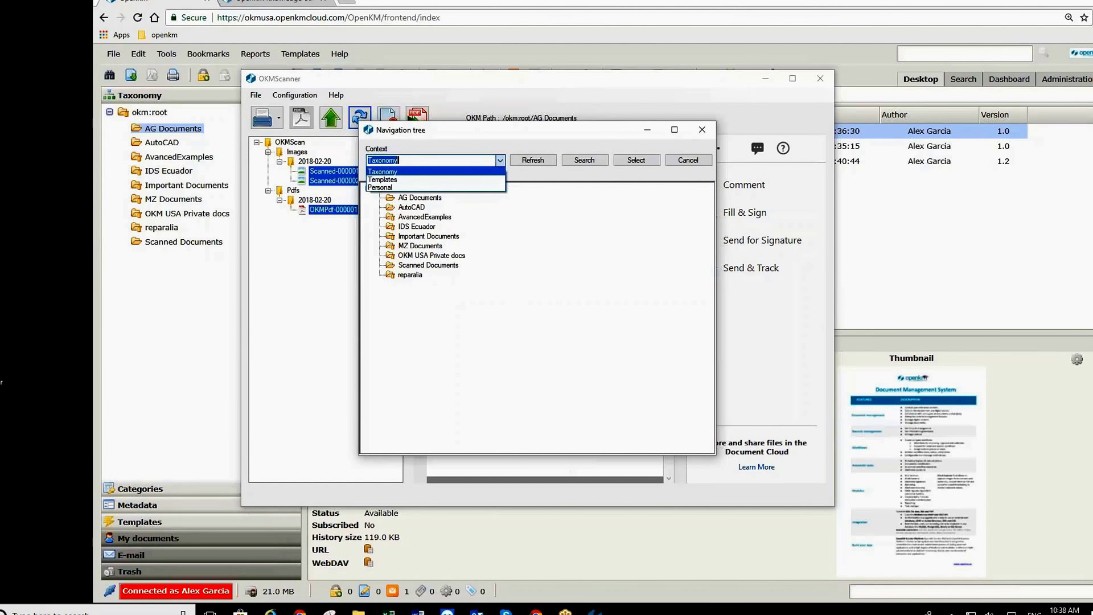
{"action": "left_click", "coordinate": [500, 159]}
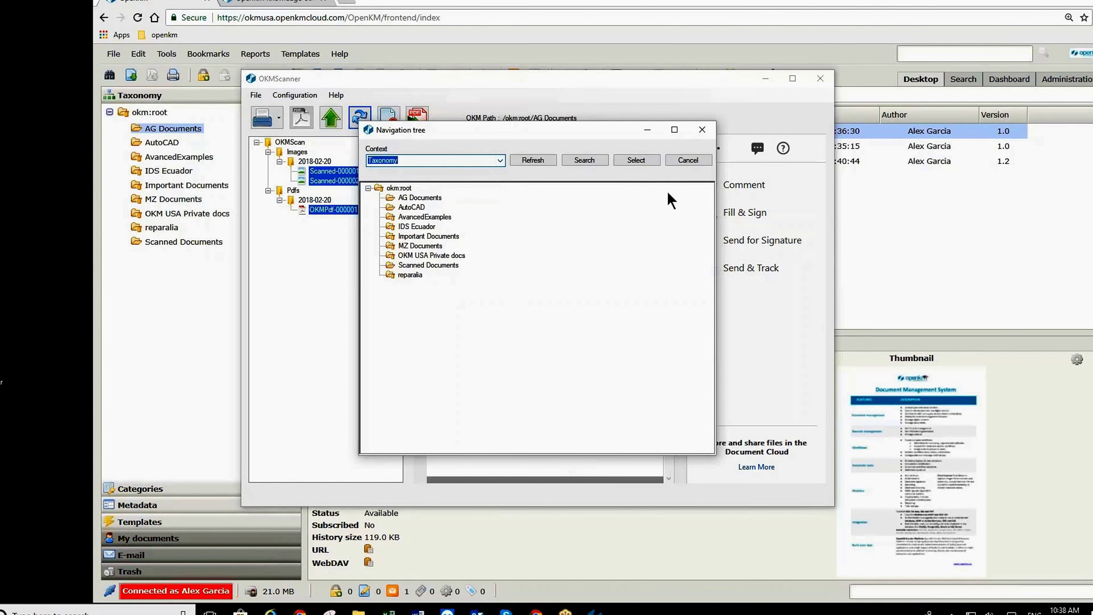
{"action": "left_click", "coordinate": [702, 130]}
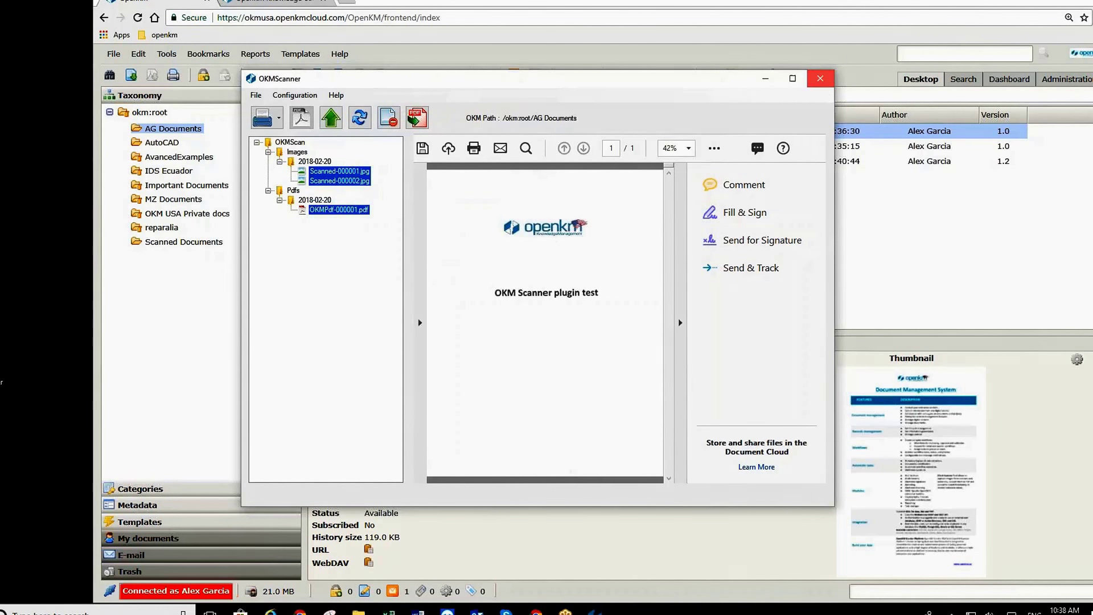
Step: Close OKMScanner and refresh the AG Documents file list in OpenKM
{"action": "left_click", "coordinate": [820, 78]}
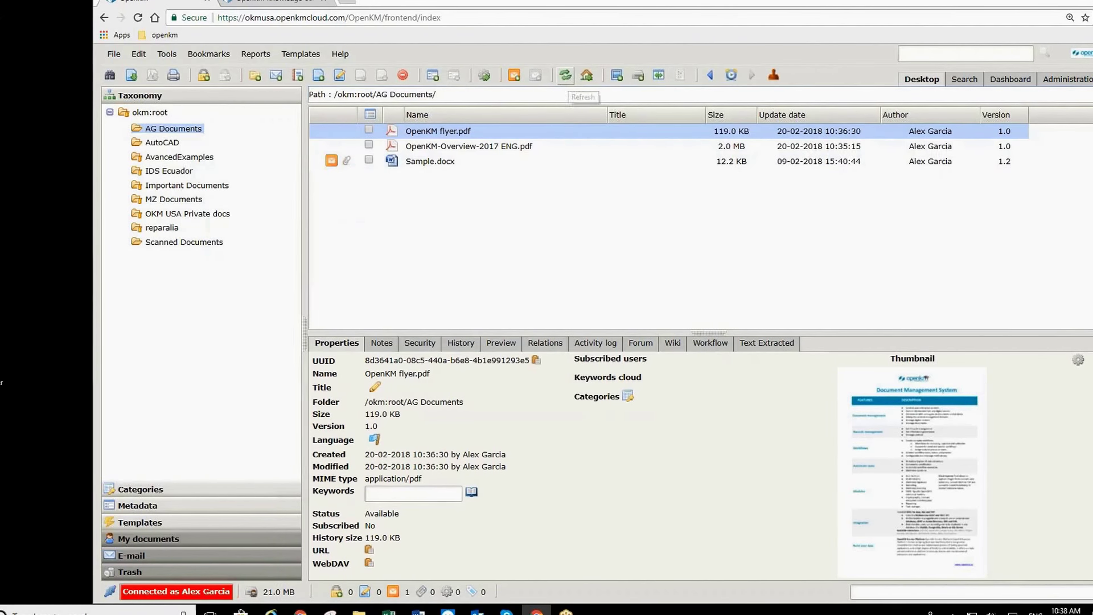
{"action": "left_click", "coordinate": [564, 75]}
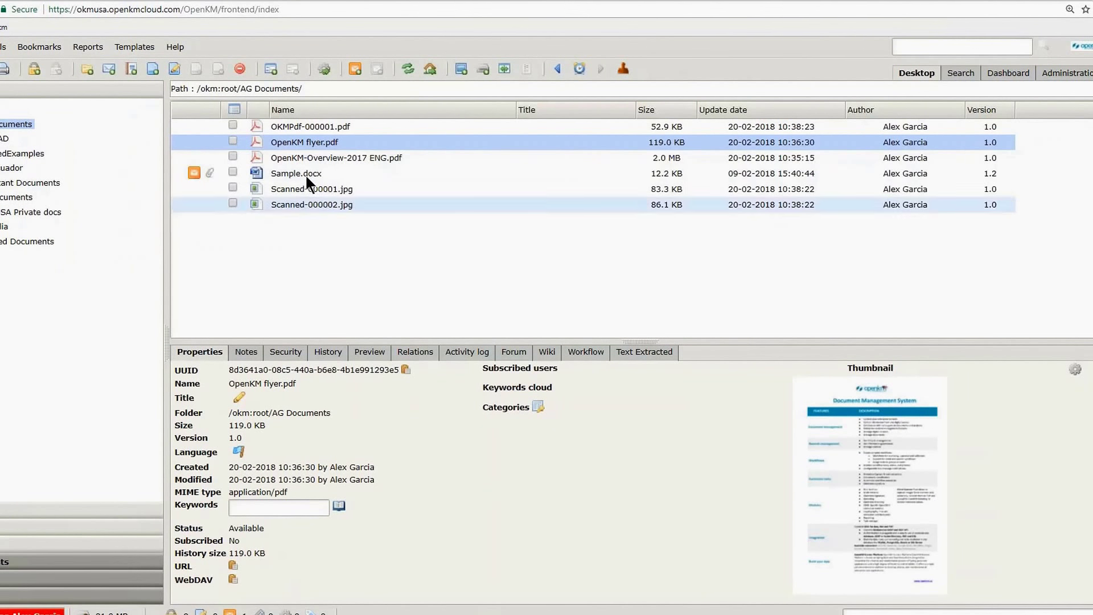
Step: Set the title of OpenKM flyer.pdf to "OpenKM USA Flyer" in its properties
{"action": "left_click", "coordinate": [300, 158]}
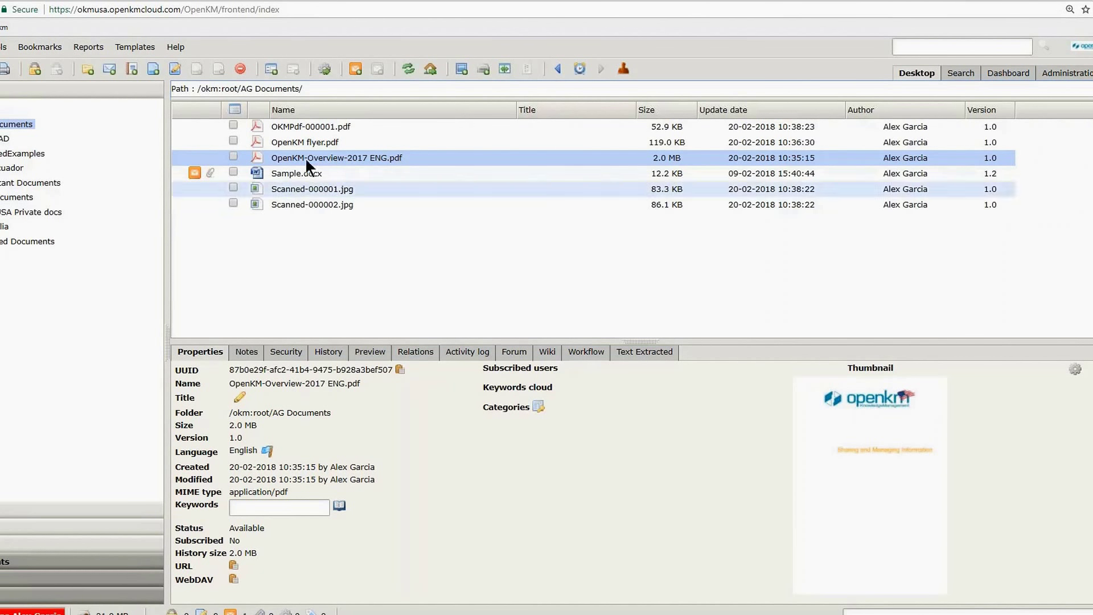
{"action": "left_click", "coordinate": [301, 141]}
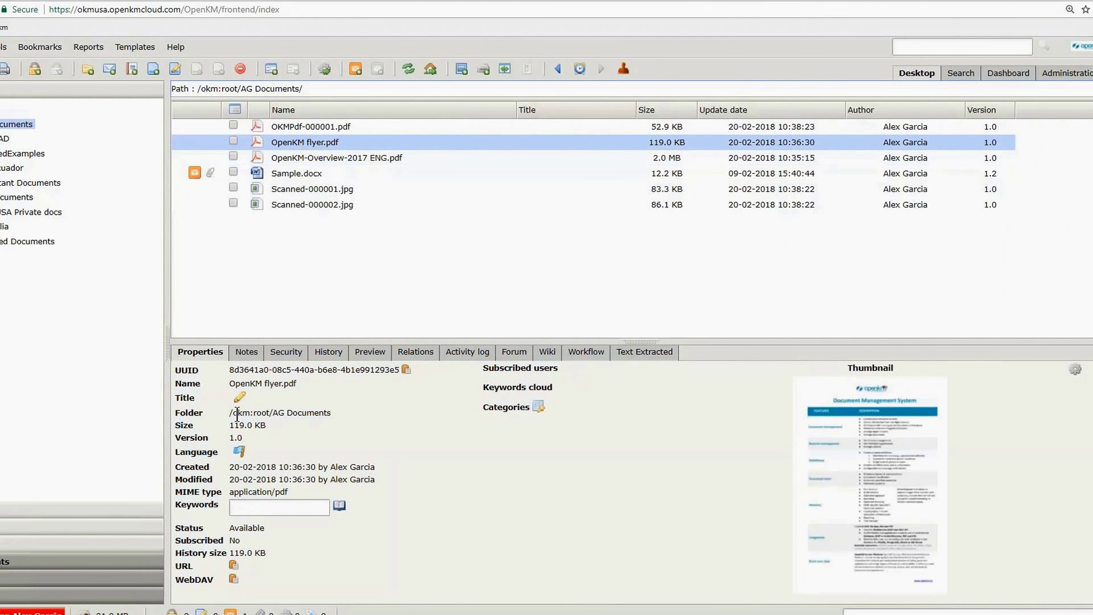
{"action": "left_click", "coordinate": [242, 398]}
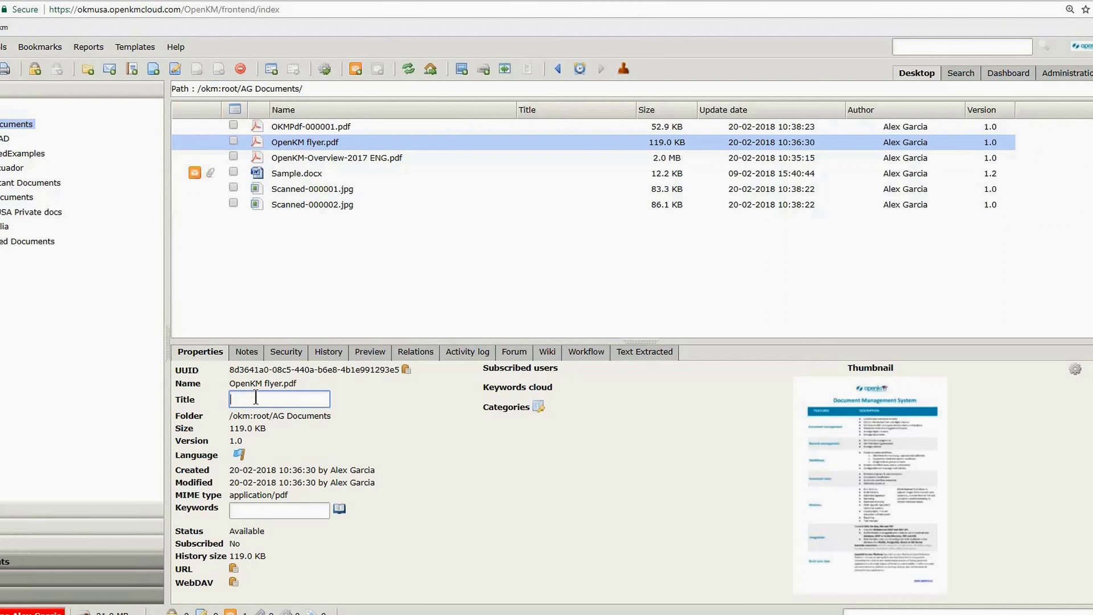
{"action": "type", "text": "OpenKM USA Flye"}
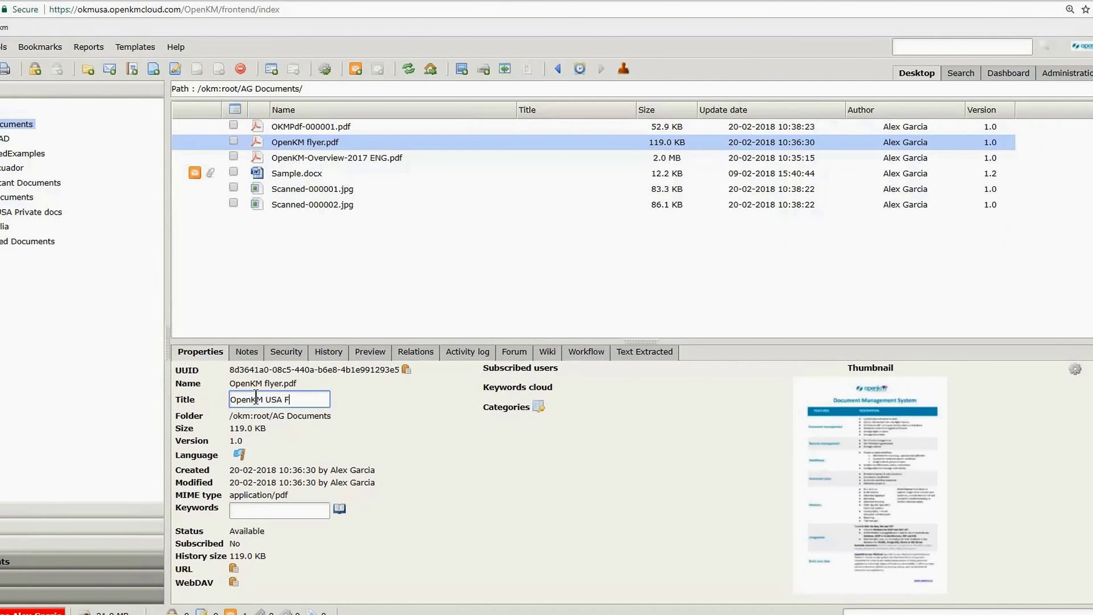
{"action": "type", "text": "r"}
{"action": "key", "text": "Return"}
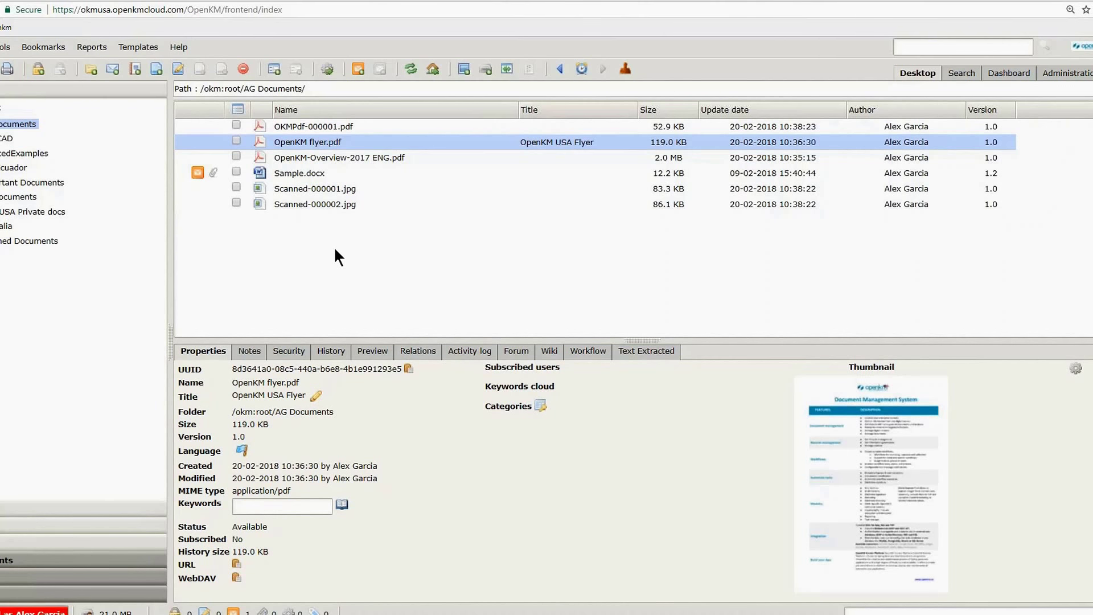
Step: Show the properties of OpenKM-Overview-2017 ENG.pdf
{"action": "left_click", "coordinate": [334, 158]}
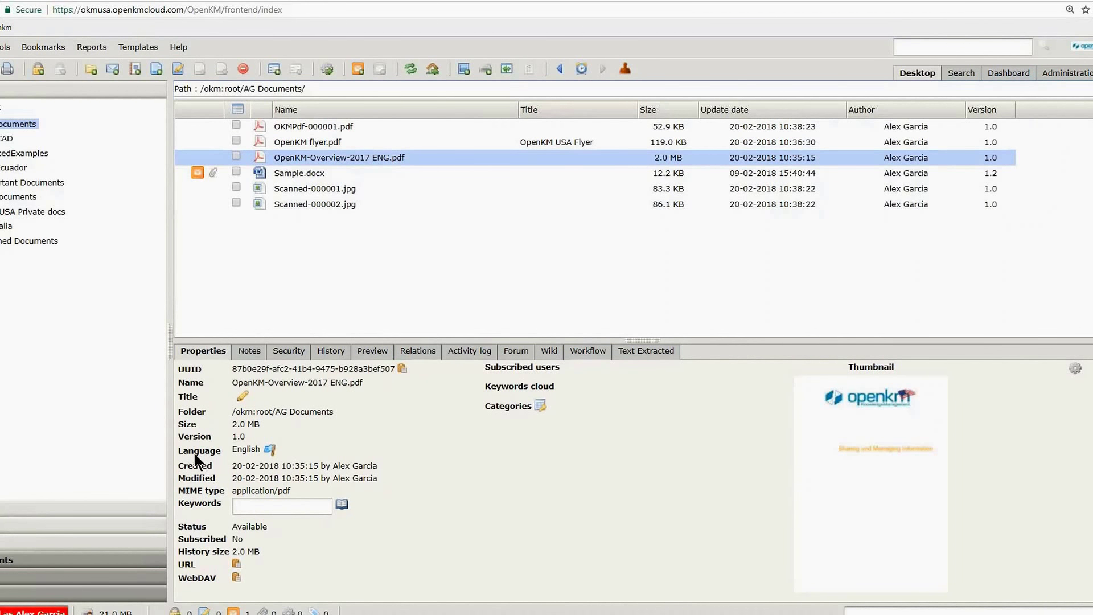